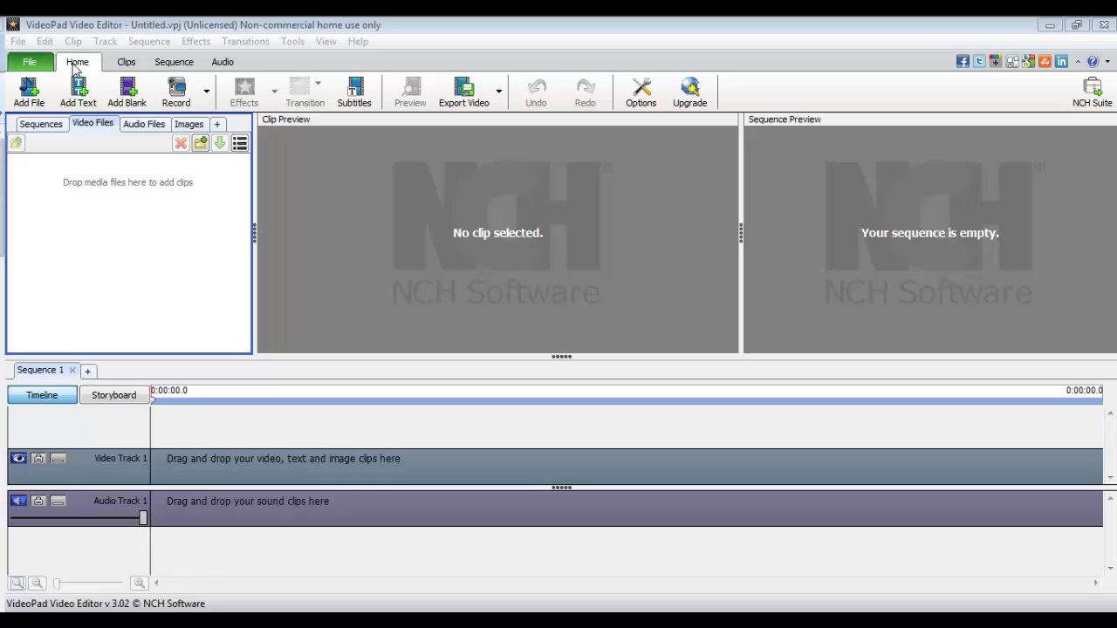
- Import VID00139_enhanced from the Video Swest folder into the project
left_click(29, 90)
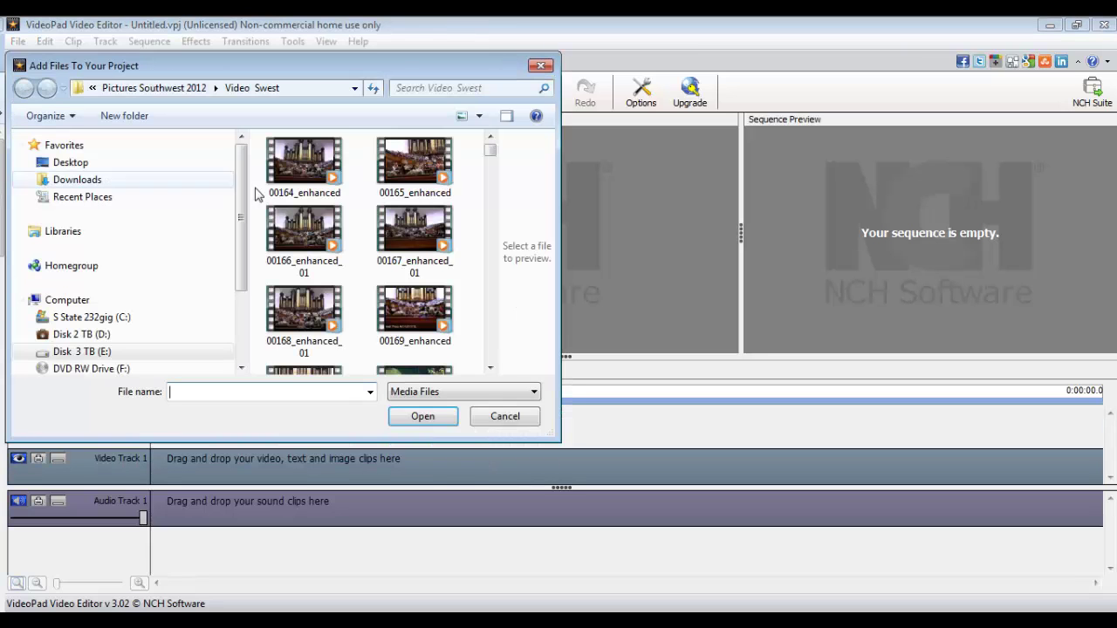
left_click(491, 292)
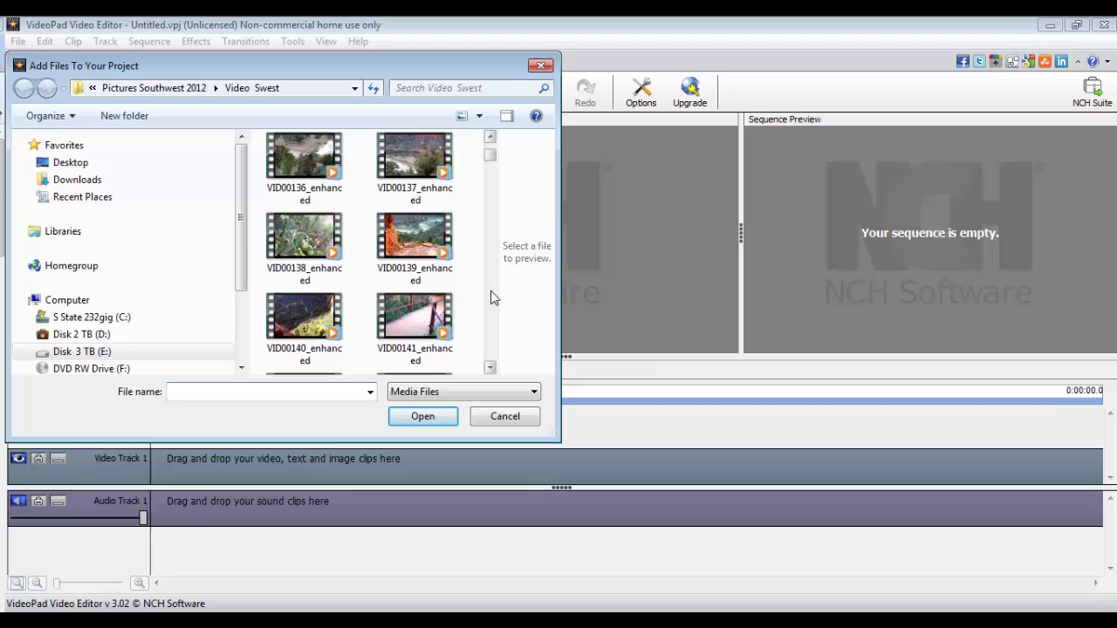
left_click(490, 298)
left_click(491, 137)
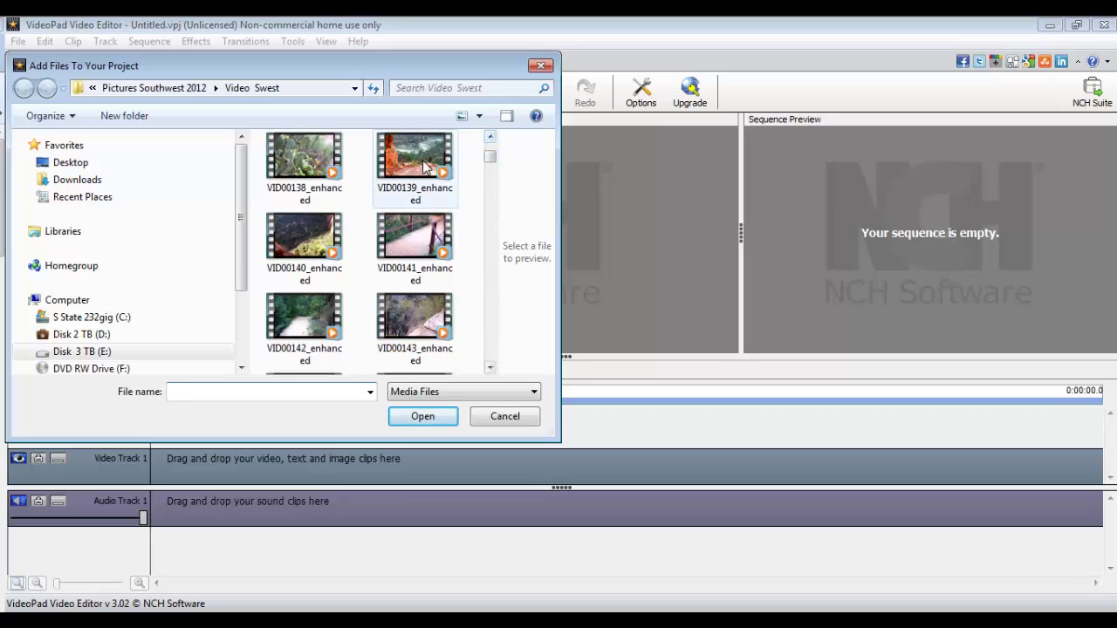
left_click(425, 166)
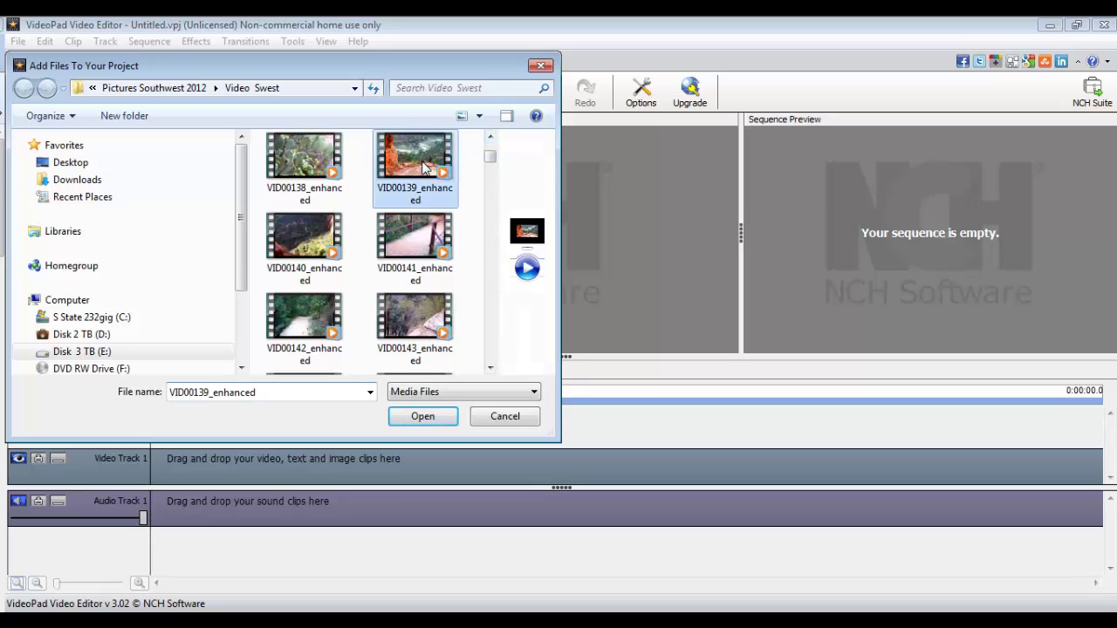
left_click(421, 417)
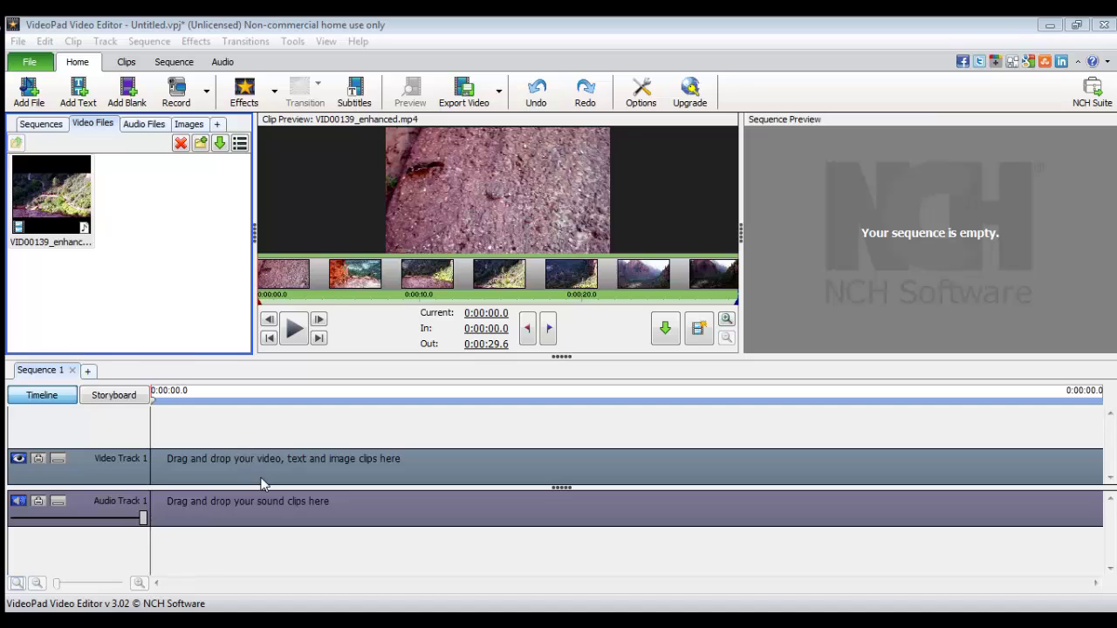
left_click(667, 331)
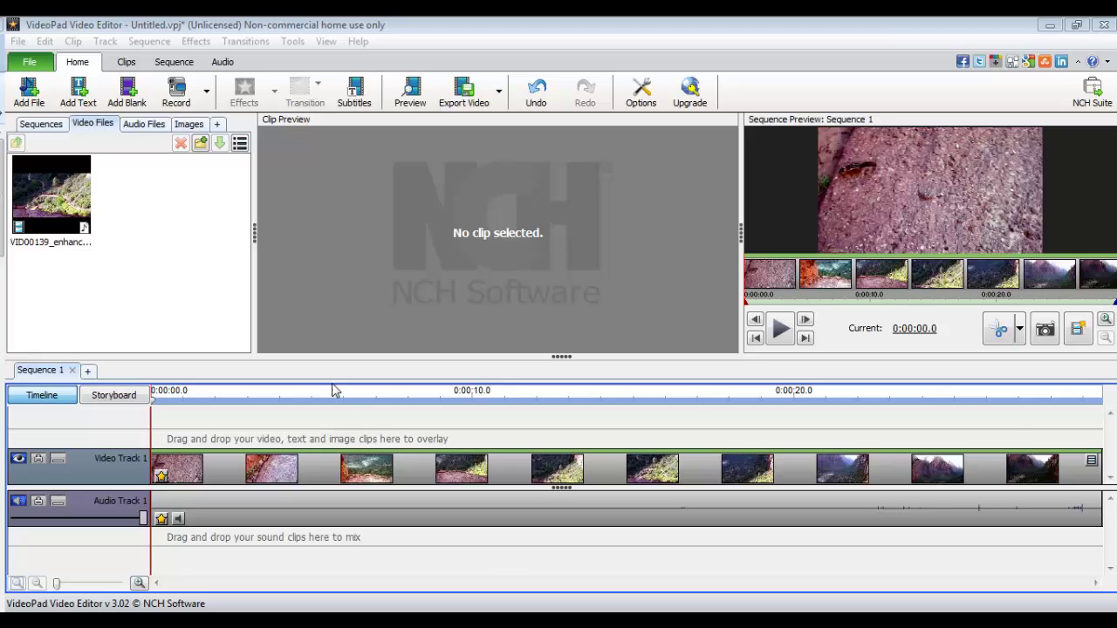
left_click(365, 471)
key("ctrl+z")
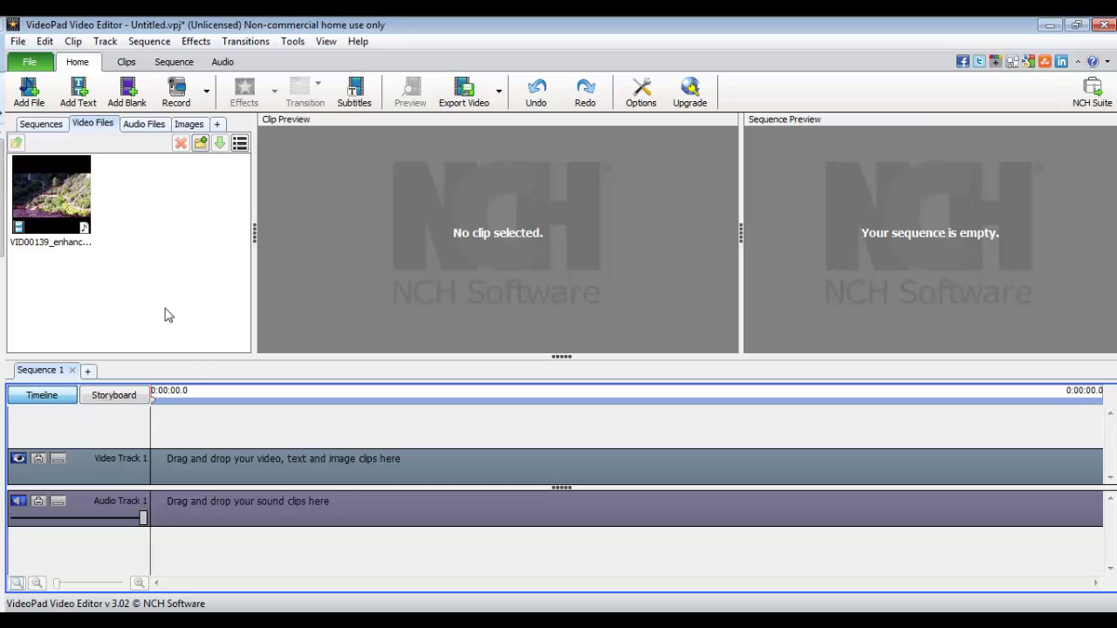
- Load the clip into Clip Preview and set its in point at 0:00:05.2
left_click(63, 215)
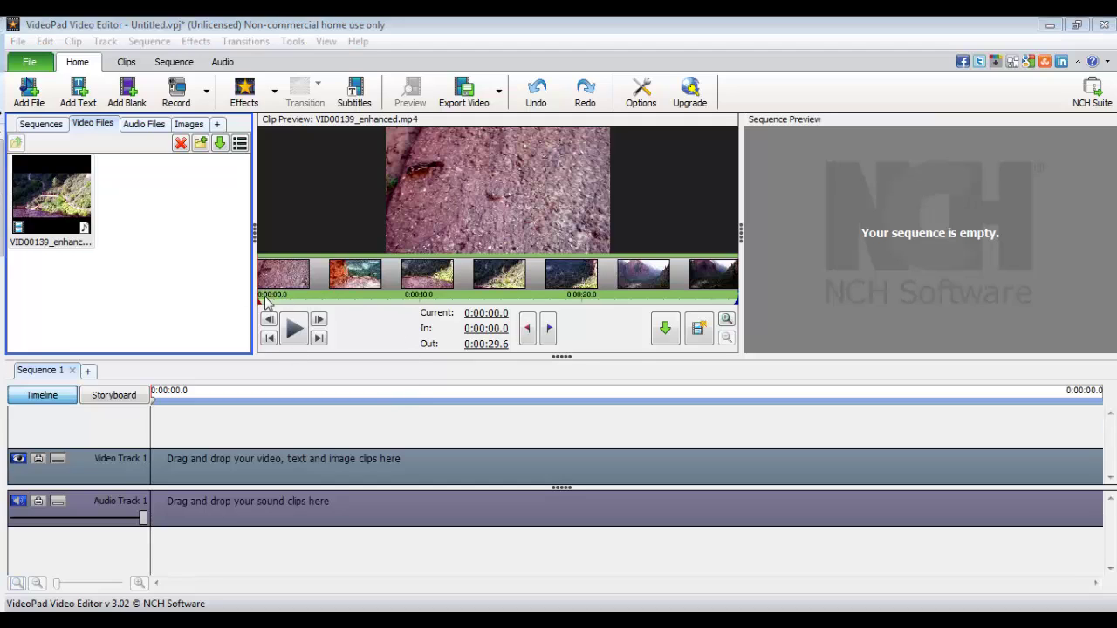
left_click_drag(262, 301, 448, 315)
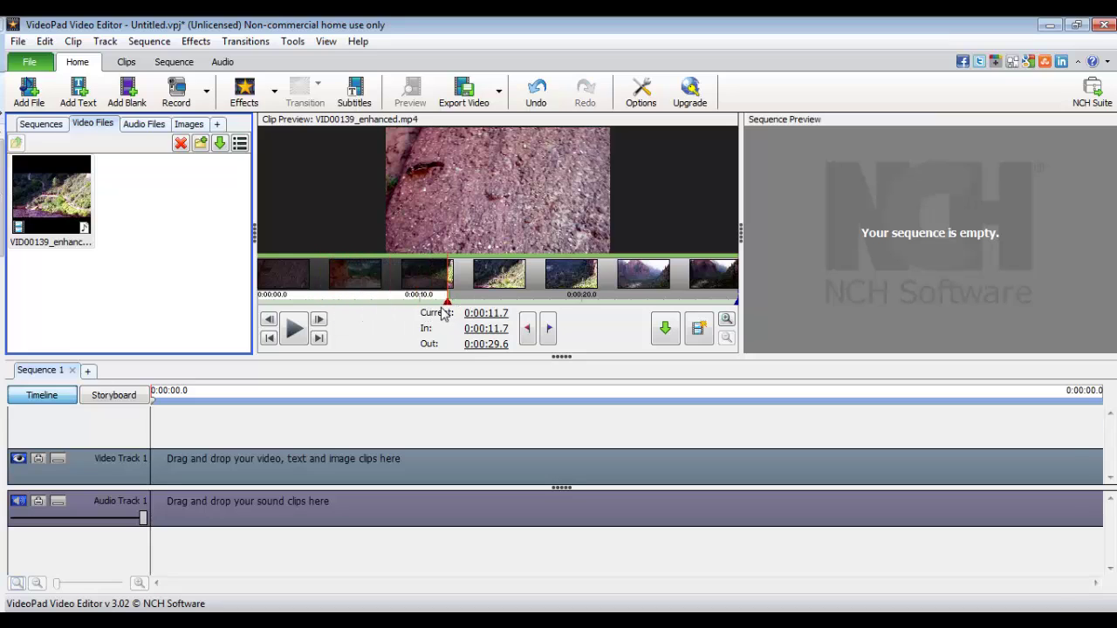
left_click_drag(448, 315, 554, 321)
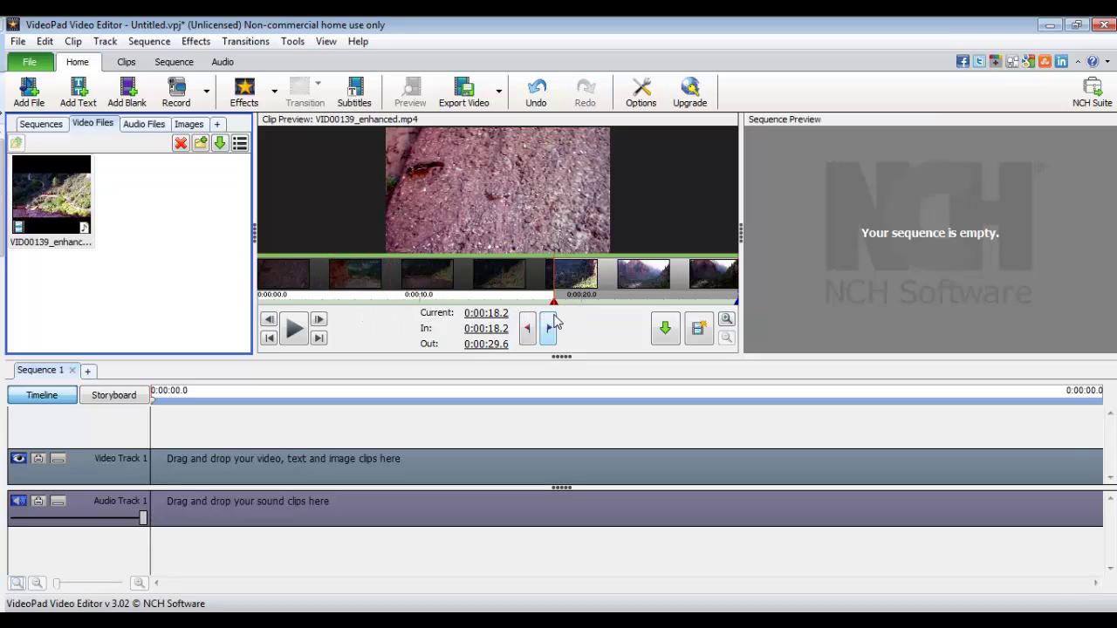
left_click(577, 284)
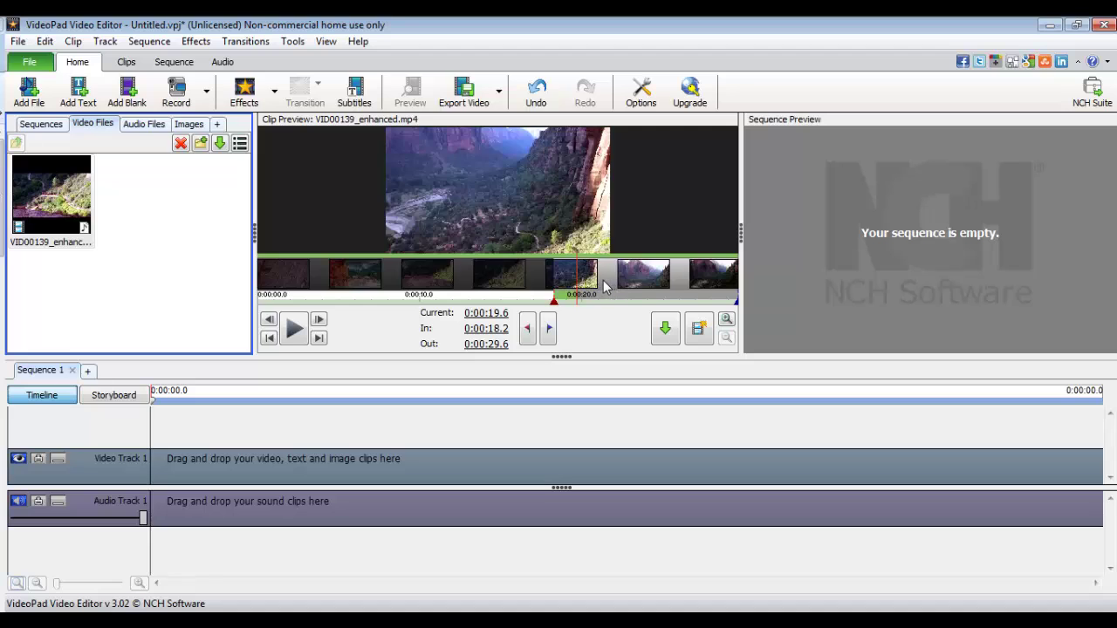
left_click(506, 288)
left_click(446, 281)
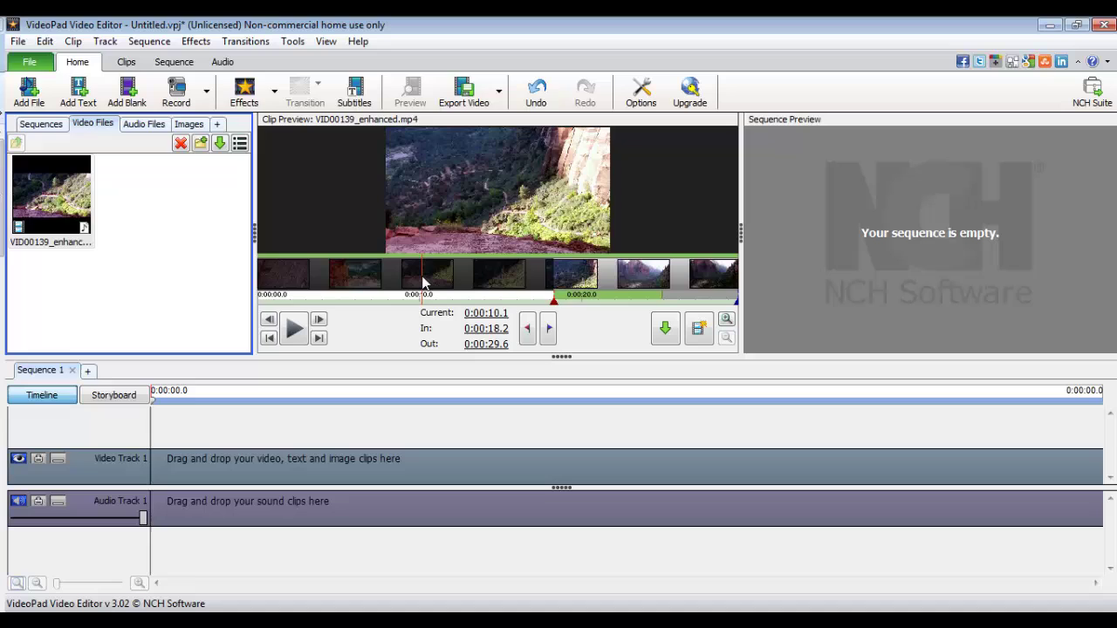
left_click(373, 285)
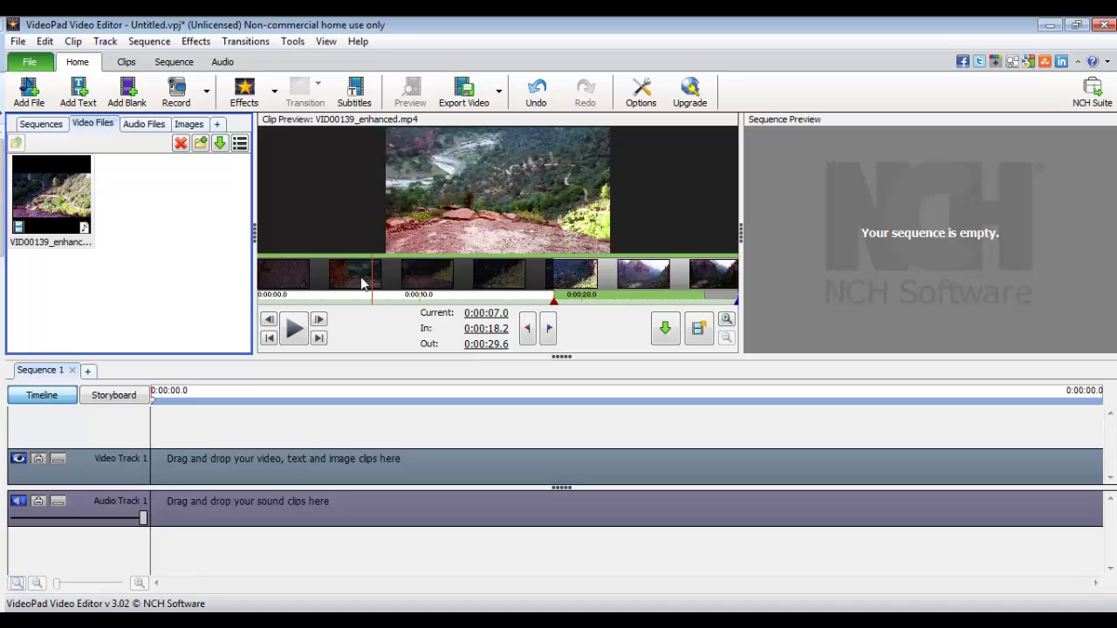
left_click(344, 288)
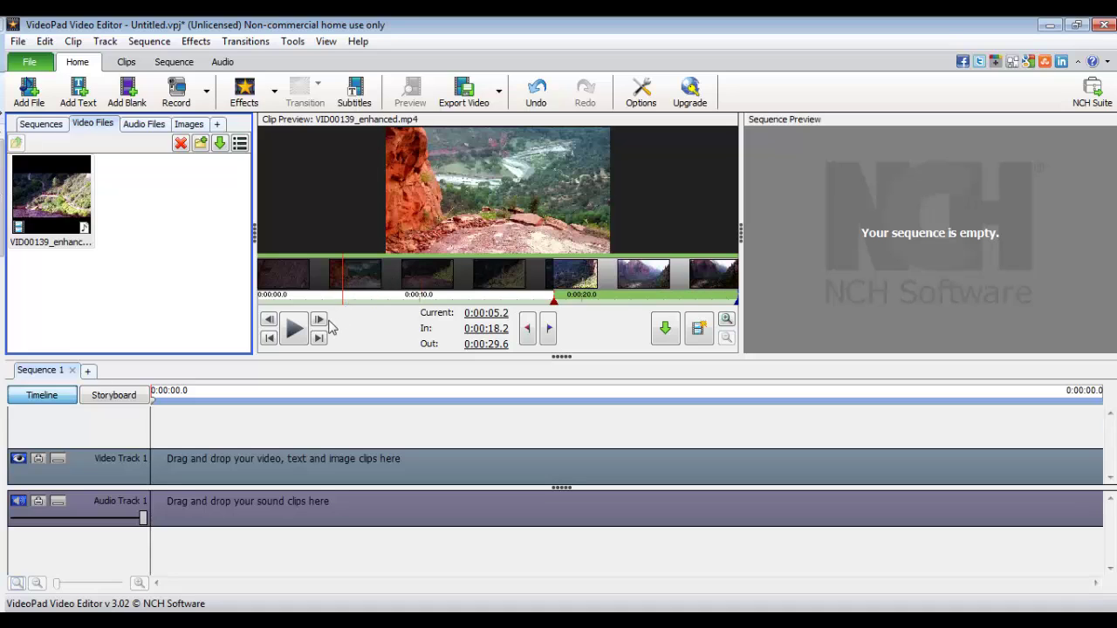
left_click(528, 329)
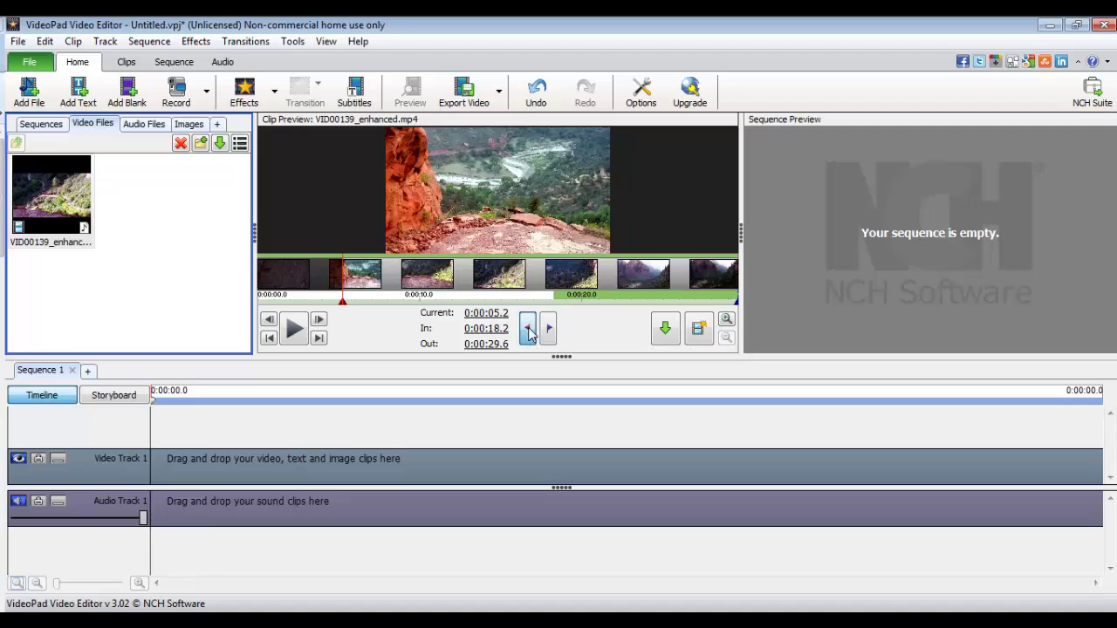
- Set the clip's out point at 0:00:24.9
left_click(637, 279)
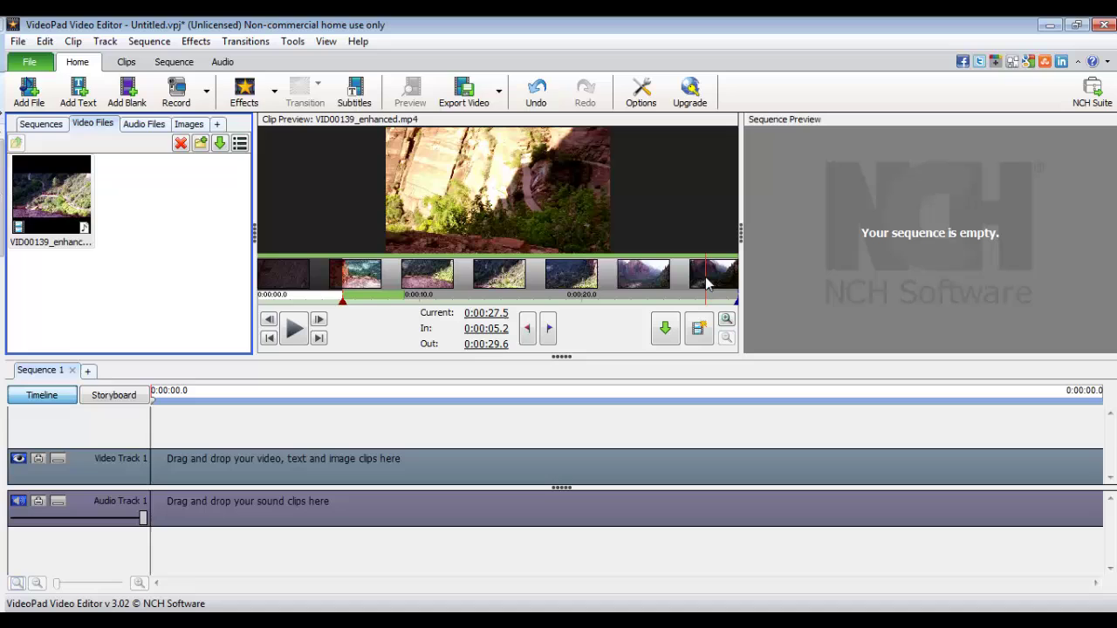
left_click(663, 279)
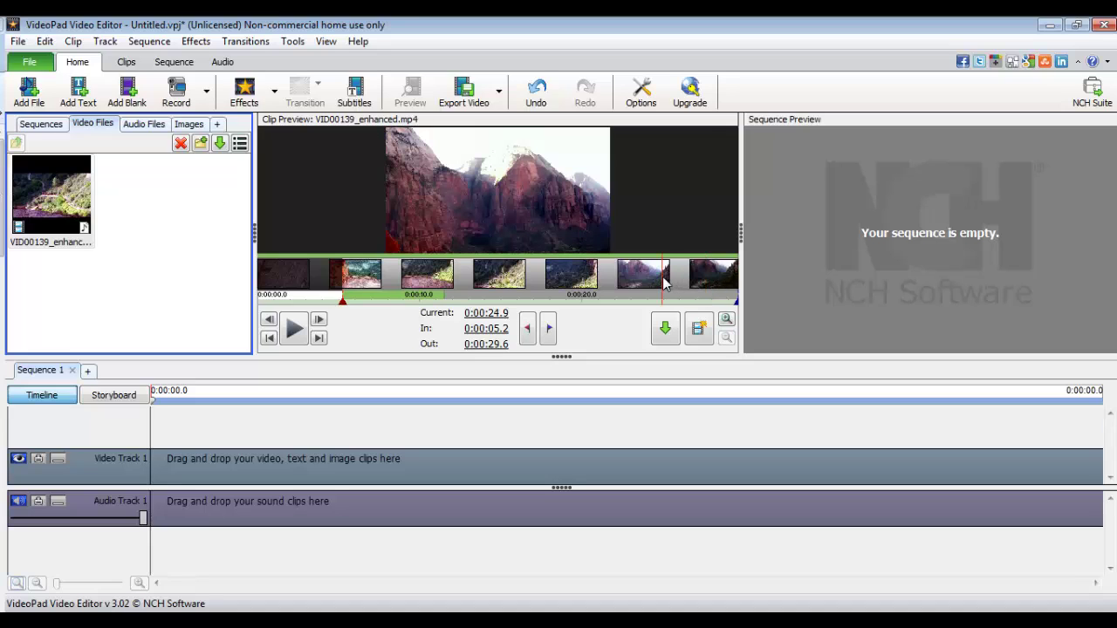
left_click(549, 330)
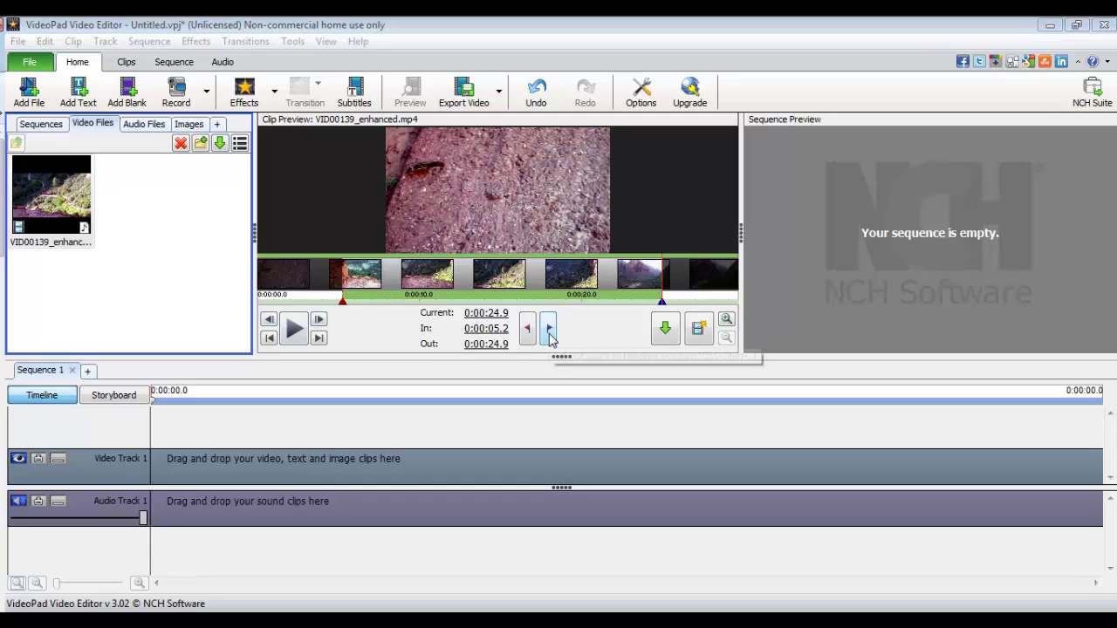
- Place the 19.6-second trimmed clip on Video Track 1 and select it in Timeline view
left_click(665, 329)
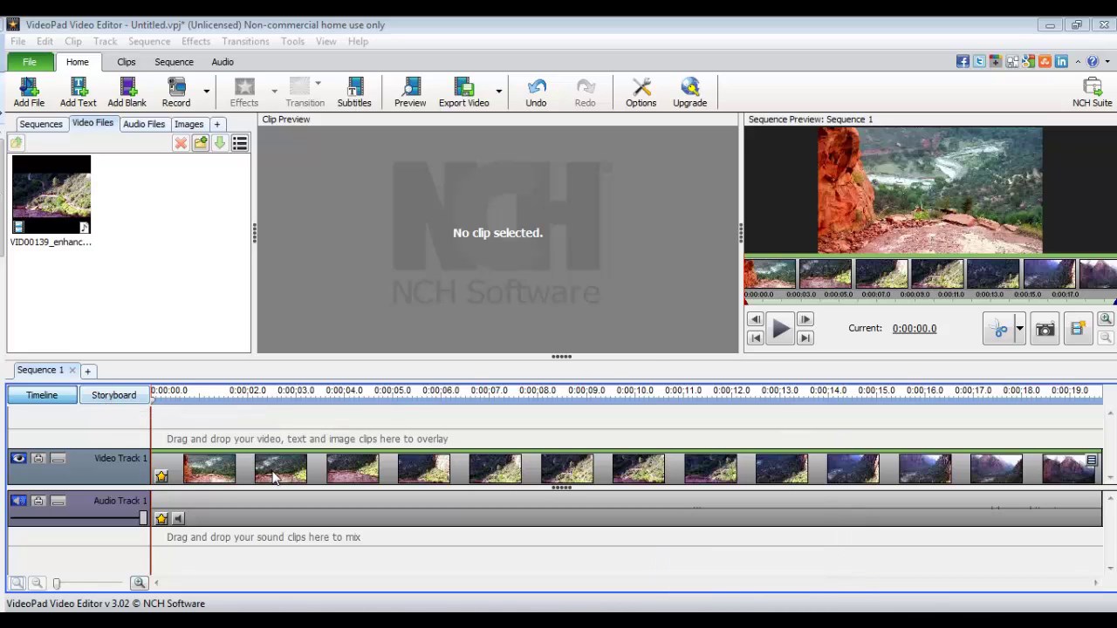
left_click(105, 399)
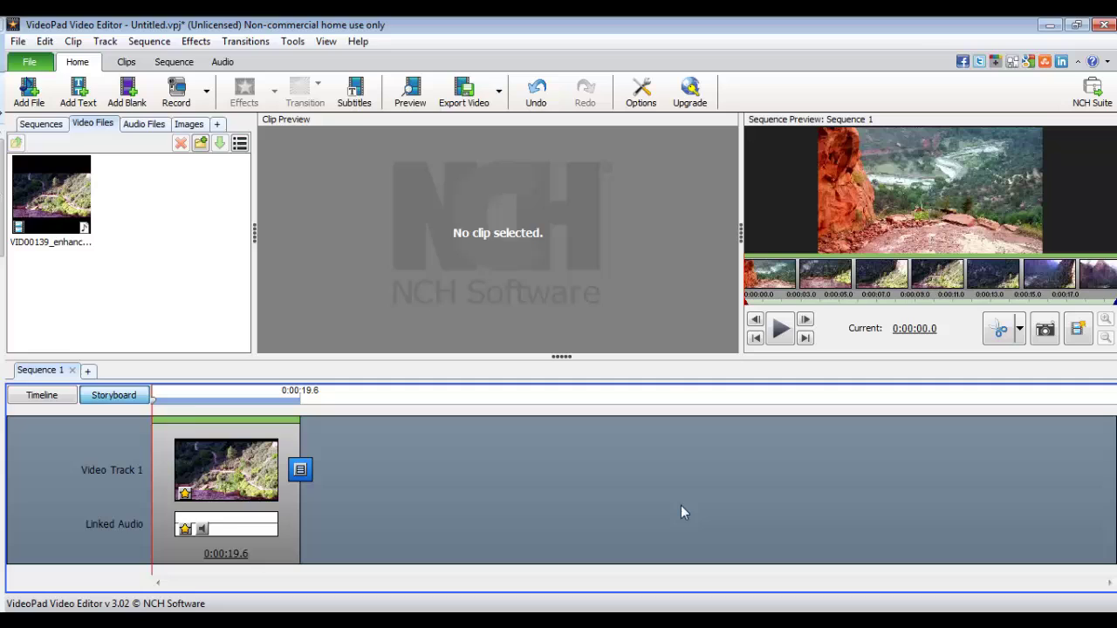
left_click(37, 398)
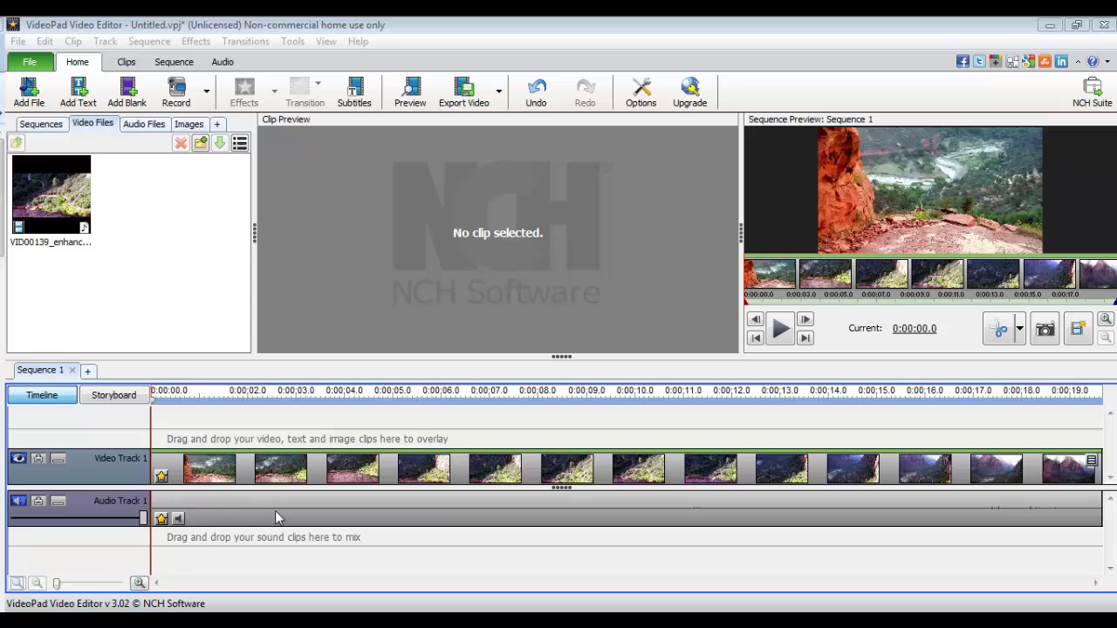
left_click(325, 482)
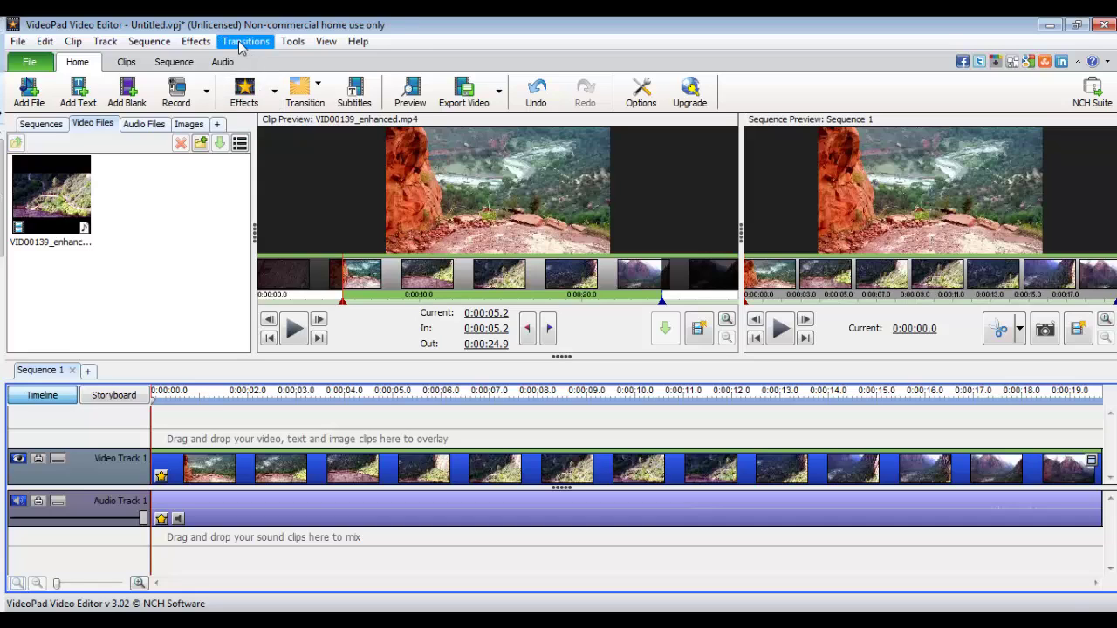
- Change the clip speed to 20%
left_click(241, 45)
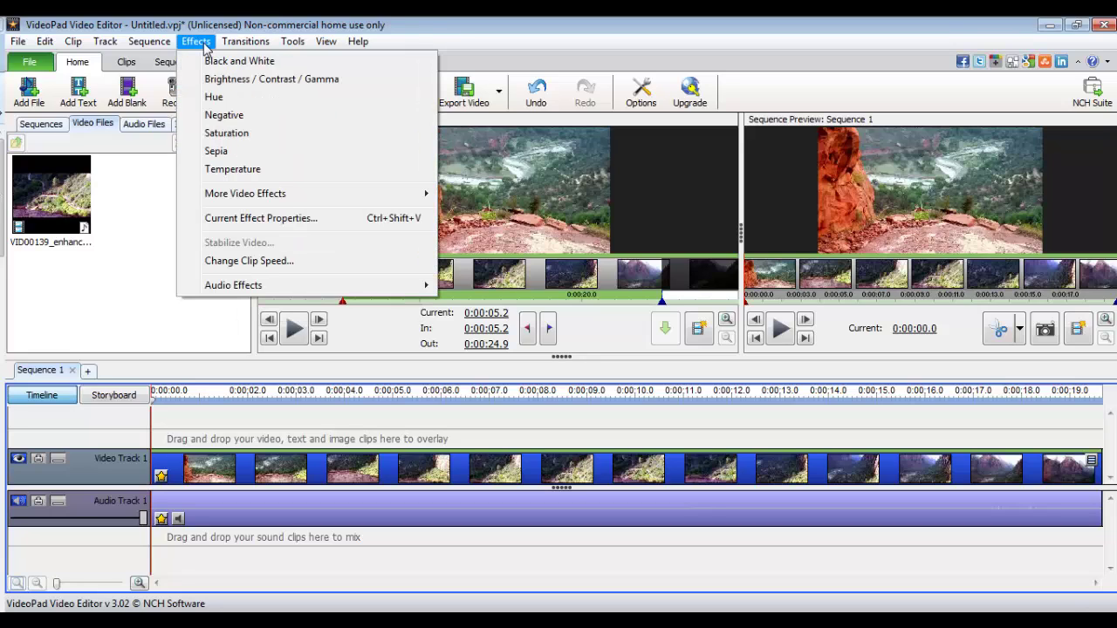
left_click(253, 261)
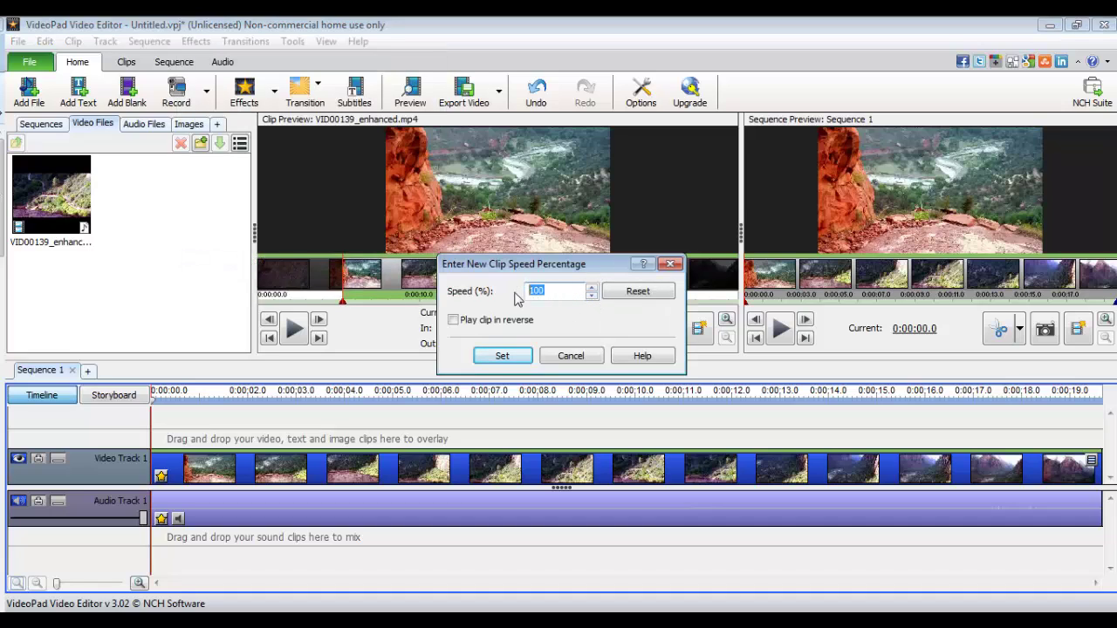
type("20")
left_click(503, 358)
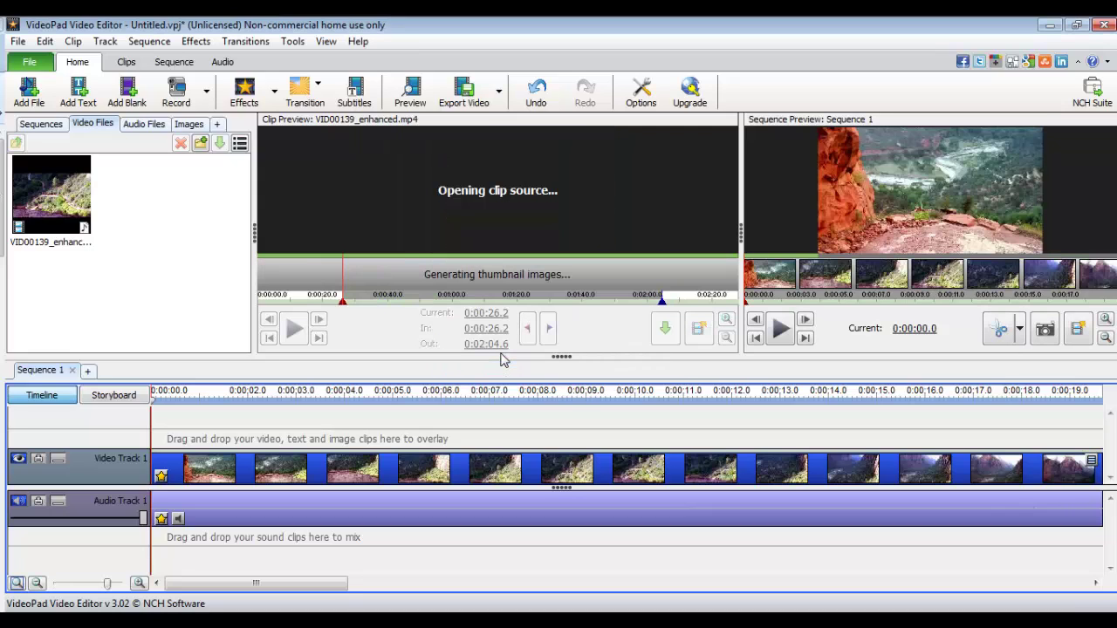
- Preview the slowed clip, undo the speed change, and bring up the video effects list
key("space")
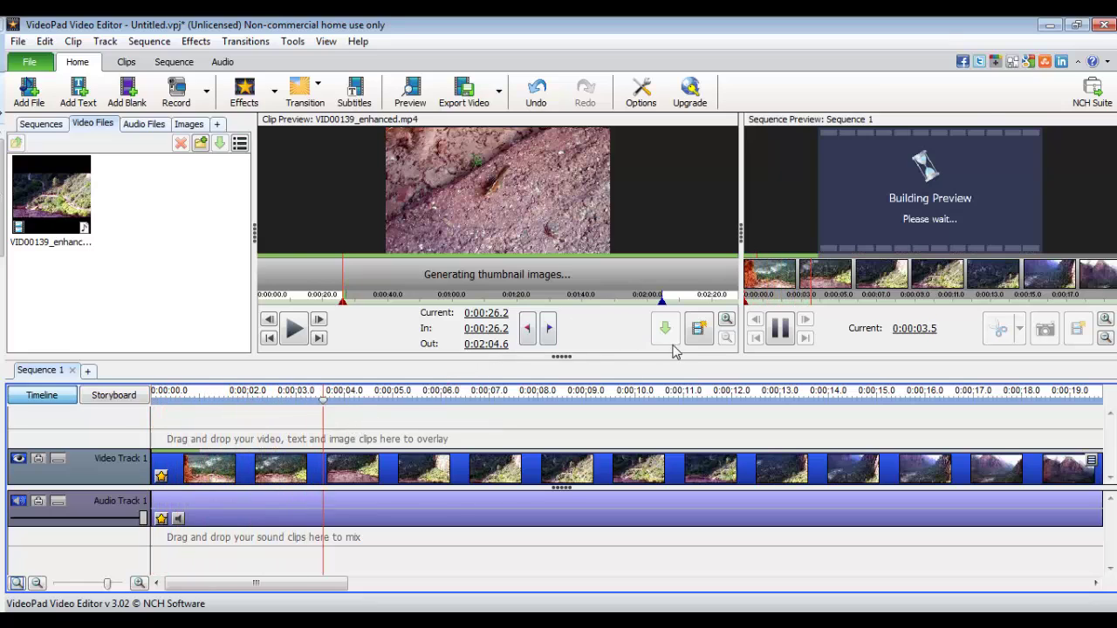
key("space")
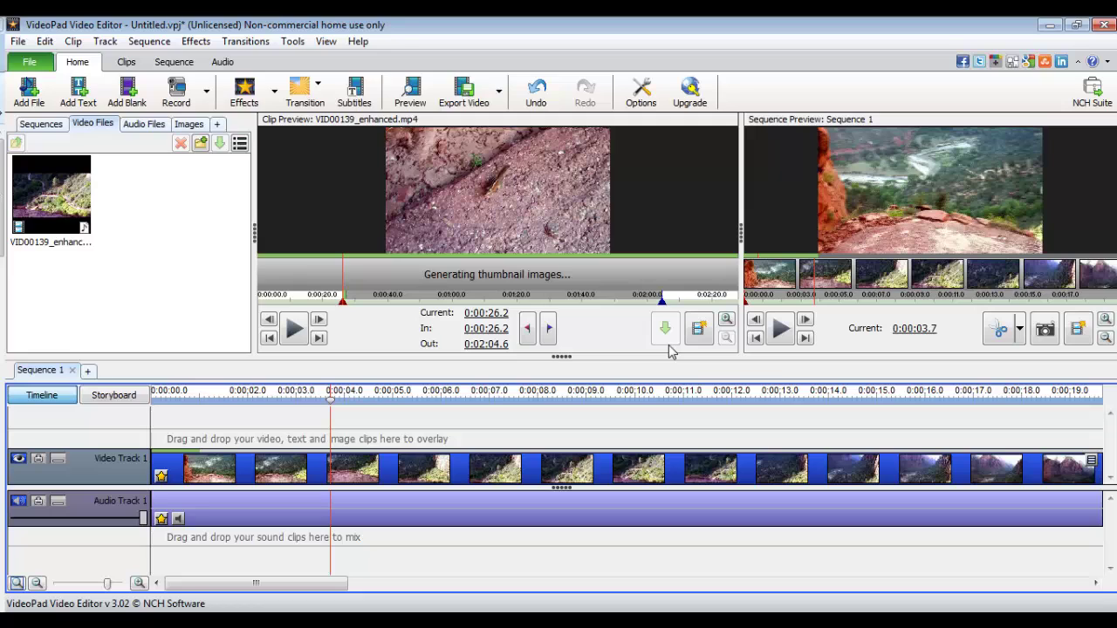
key("space")
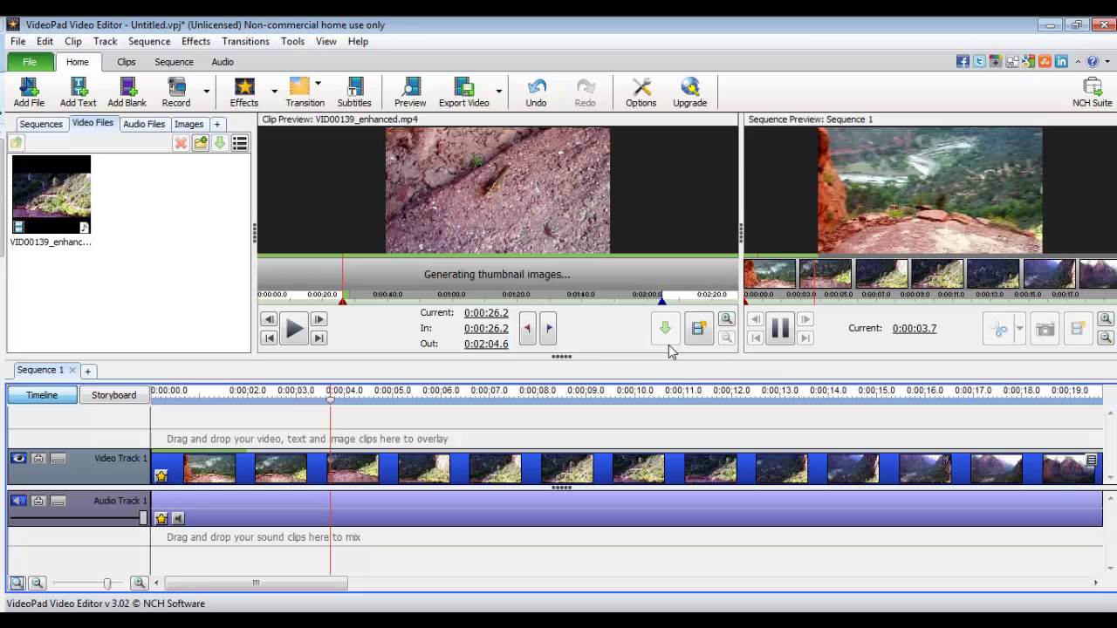
key("space")
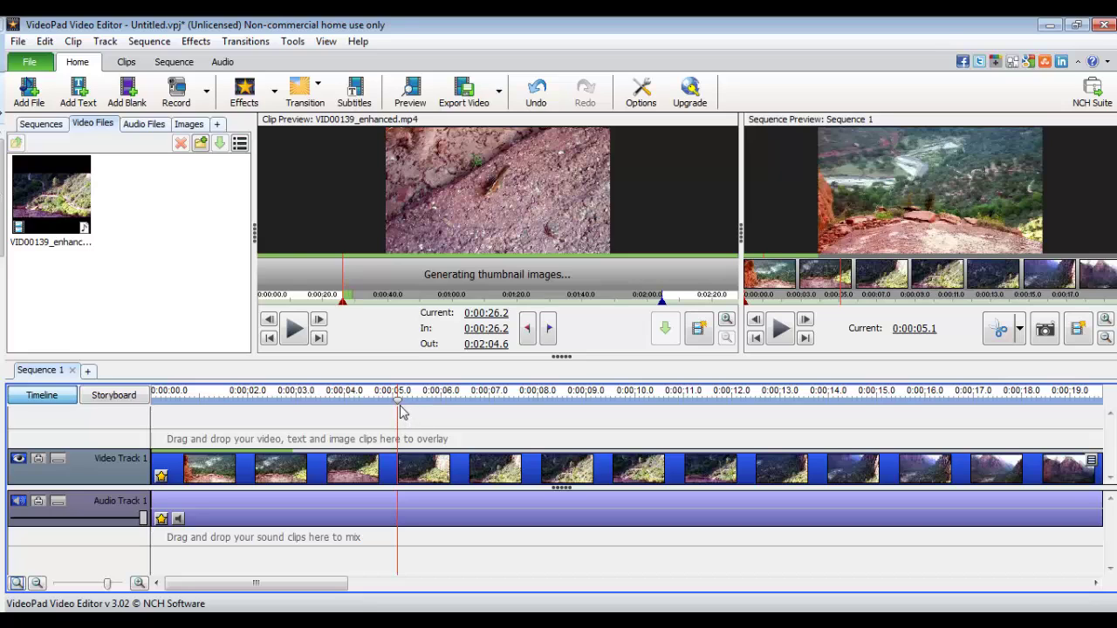
key("ctrl+z")
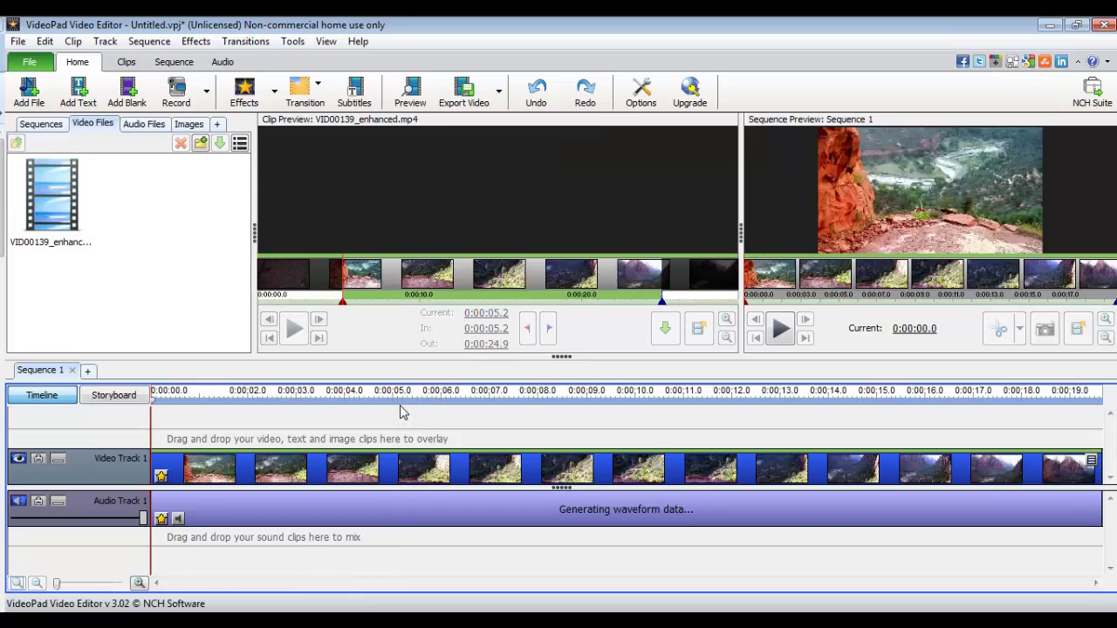
left_click(196, 42)
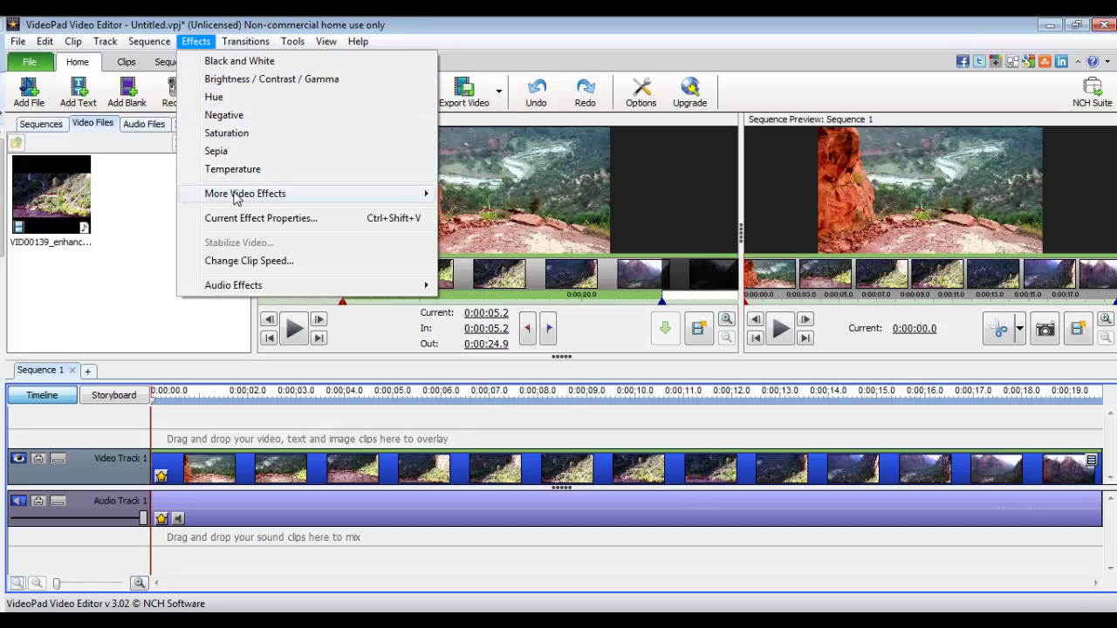
mouse_move(246, 194)
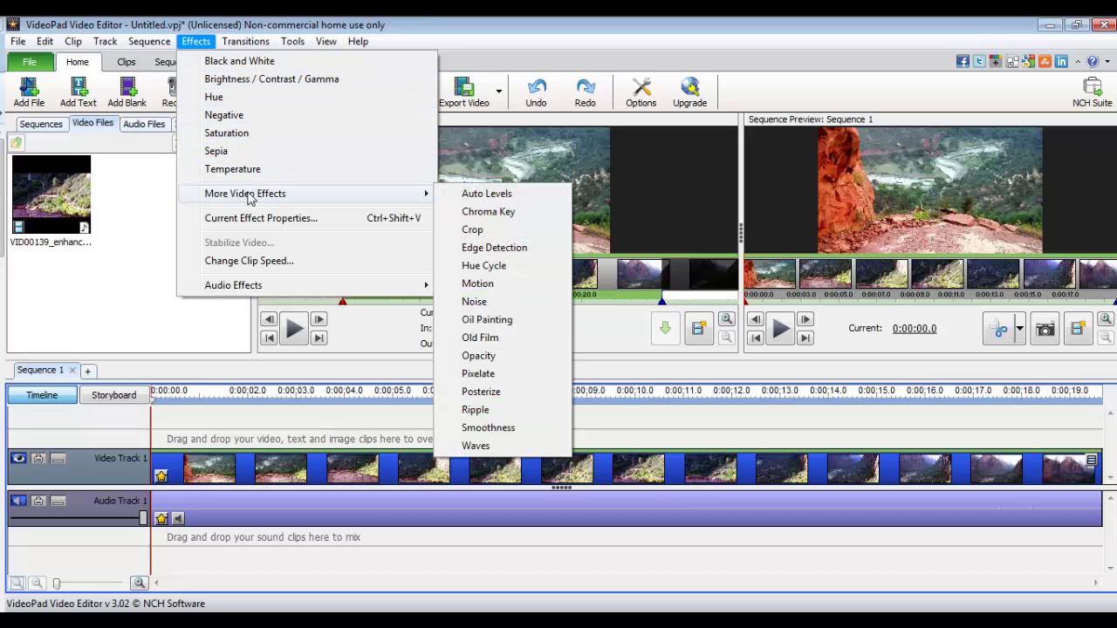
- Apply Edge Detection to the clip, reset its parameters to defaults, and close the dialog
left_click(476, 249)
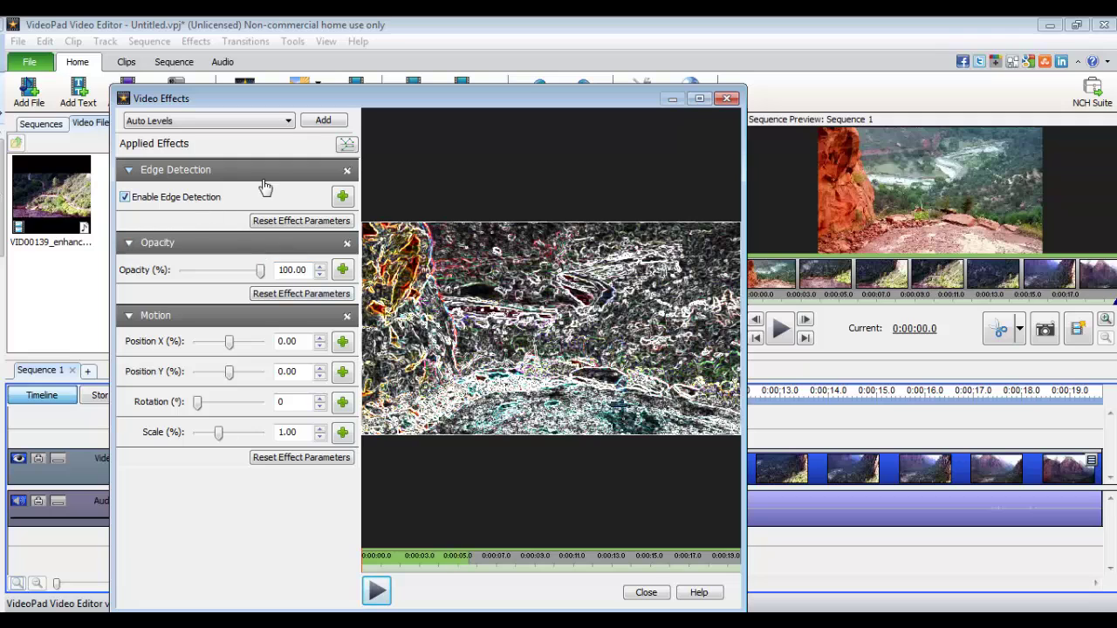
left_click(343, 197)
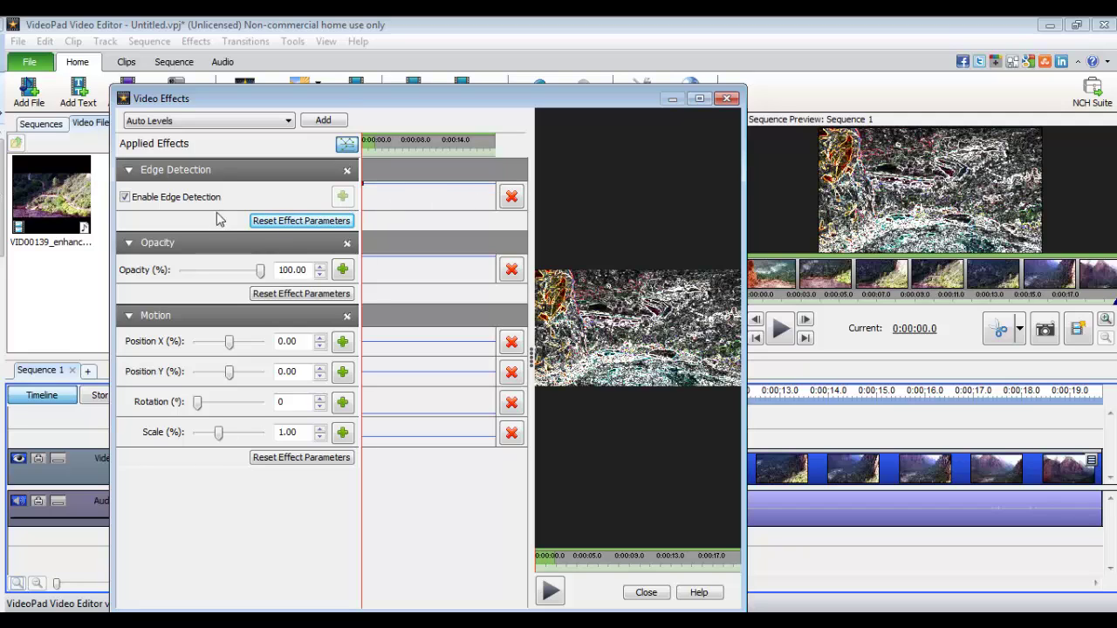
left_click(301, 221)
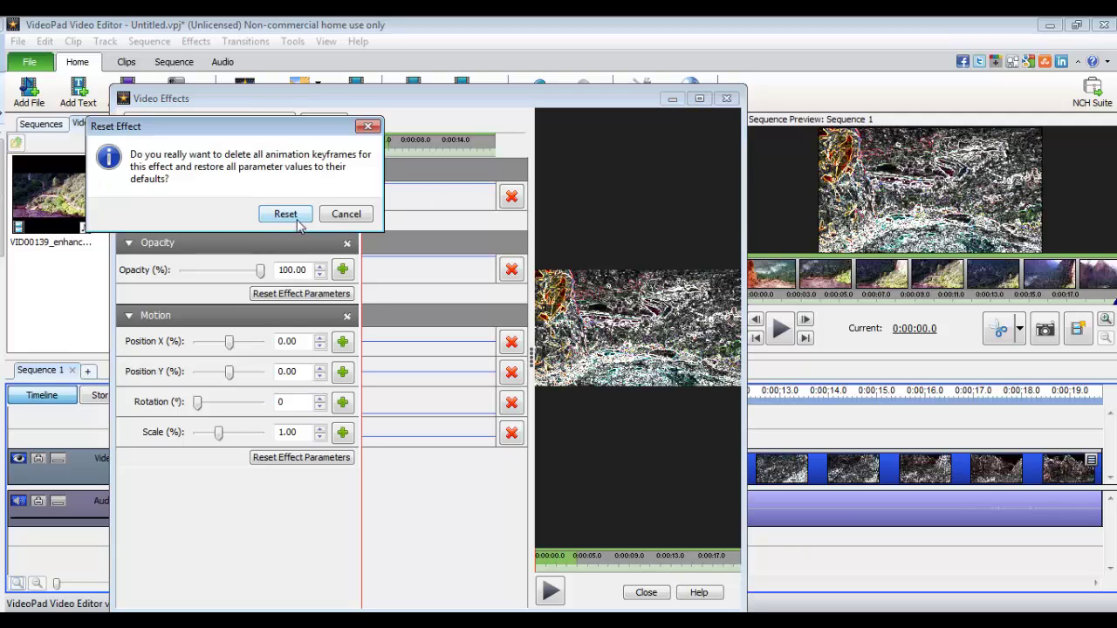
left_click(286, 216)
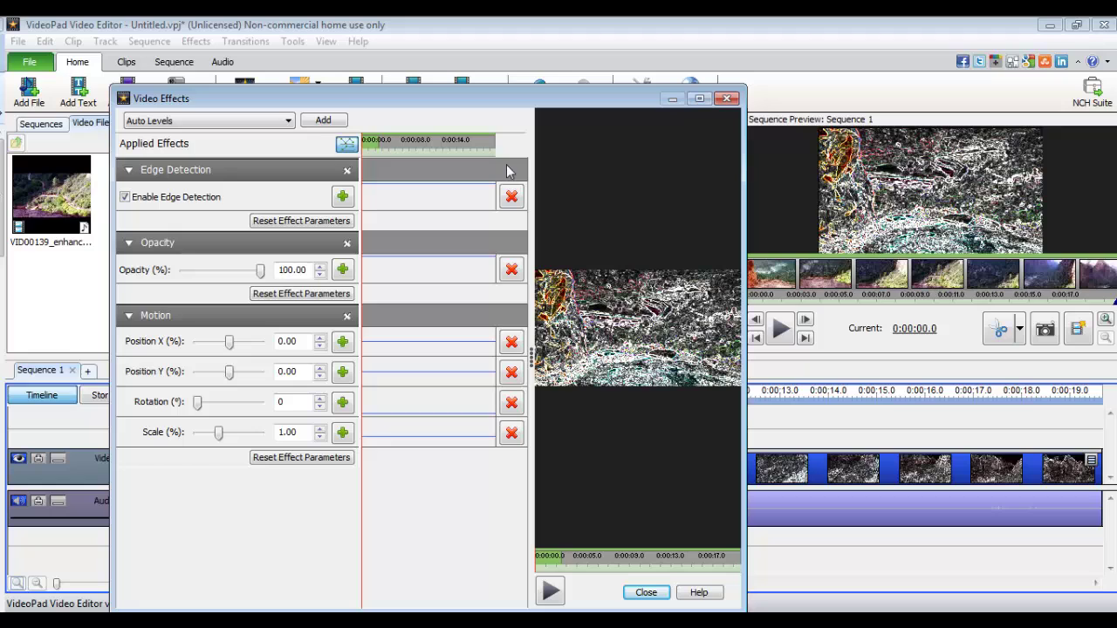
left_click(726, 98)
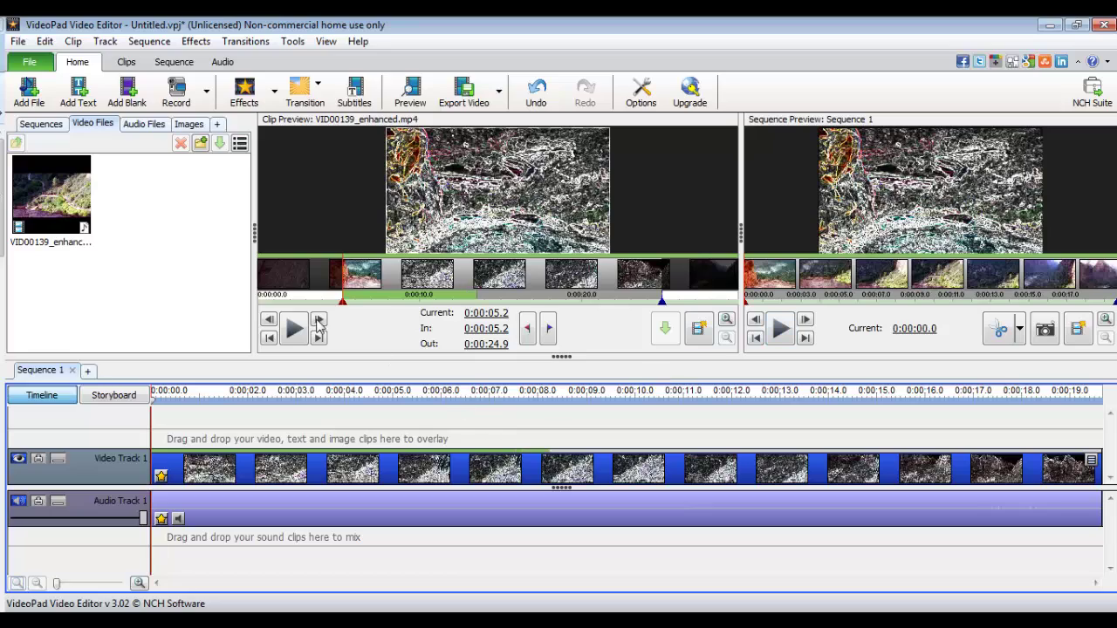
- Play the edge-detected clip, then undo the Edge Detection effect
key("space")
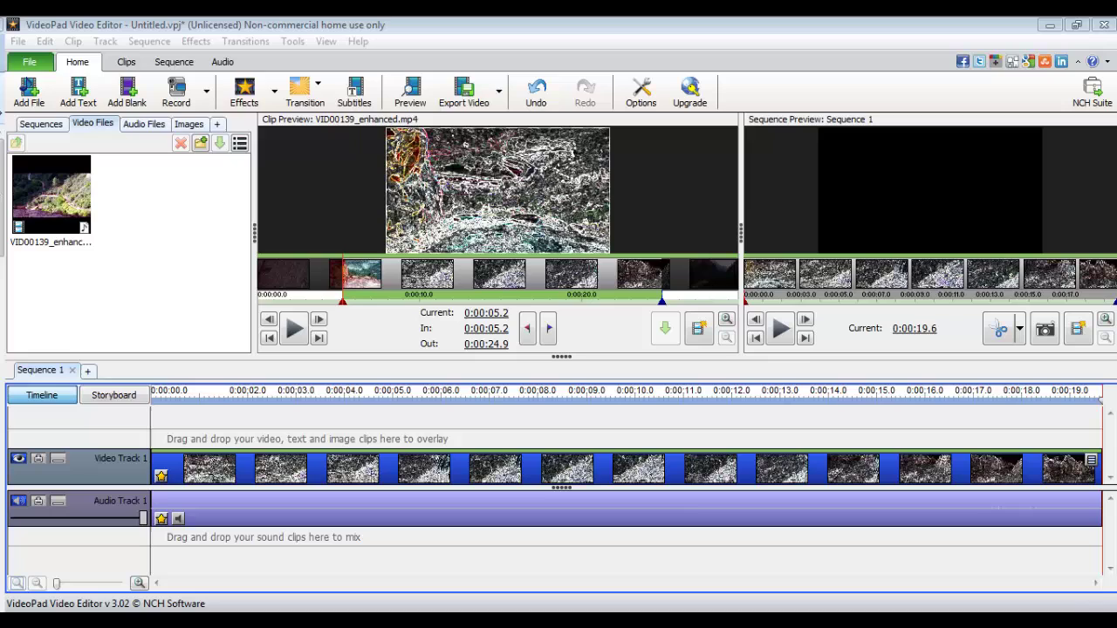
left_click(234, 472)
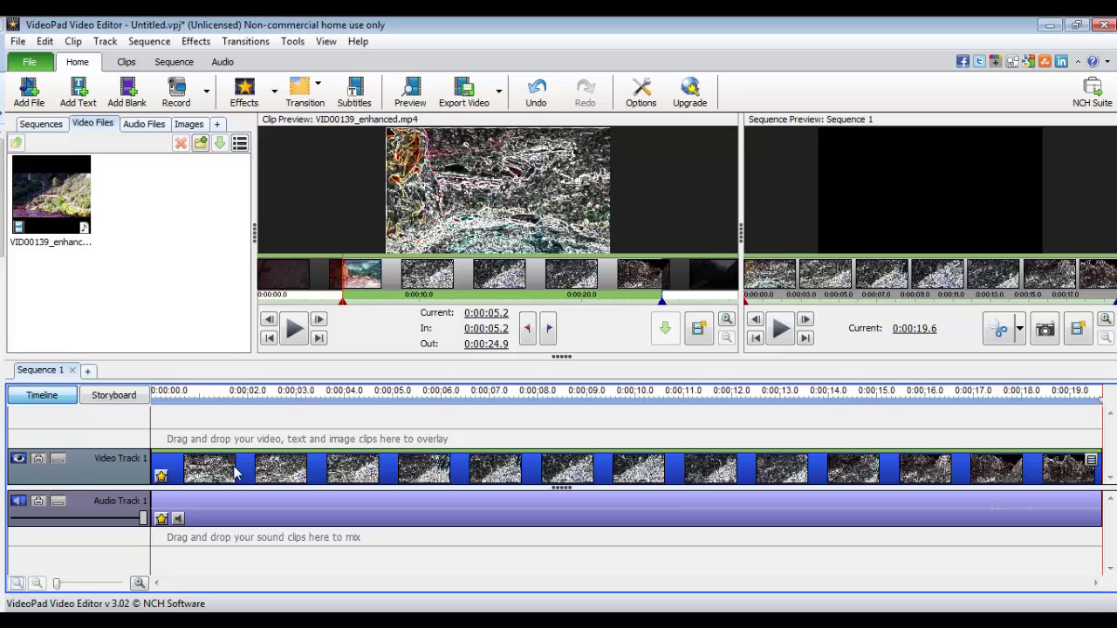
key("ctrl+z")
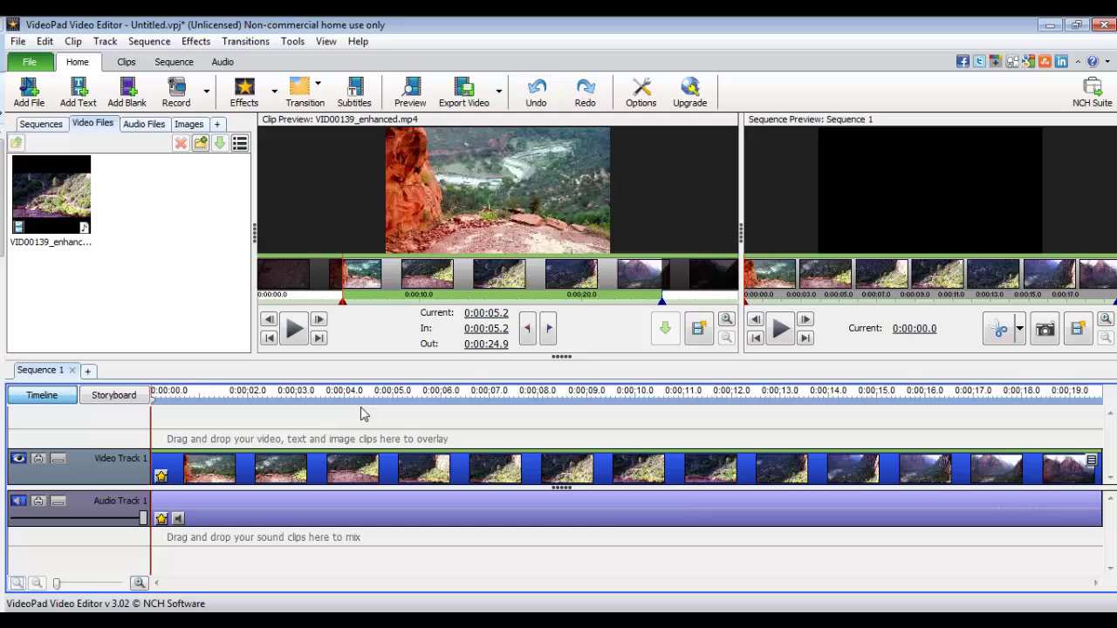
- Add a Brightness / Contrast / Gamma effect, try the Opacity slider, and keep 100%
left_click(206, 44)
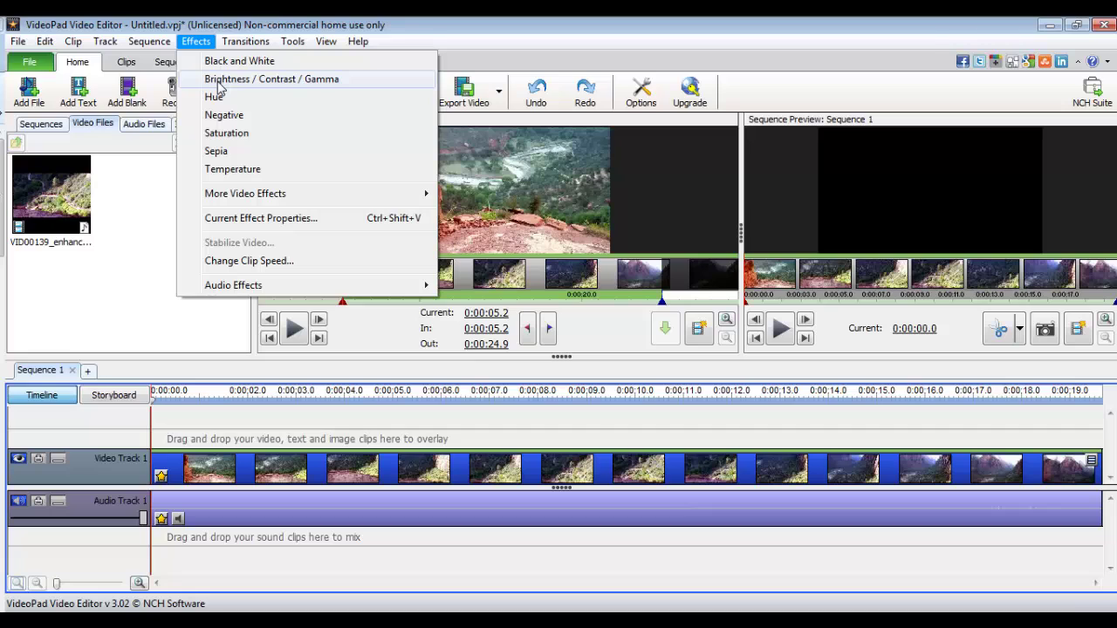
left_click(218, 82)
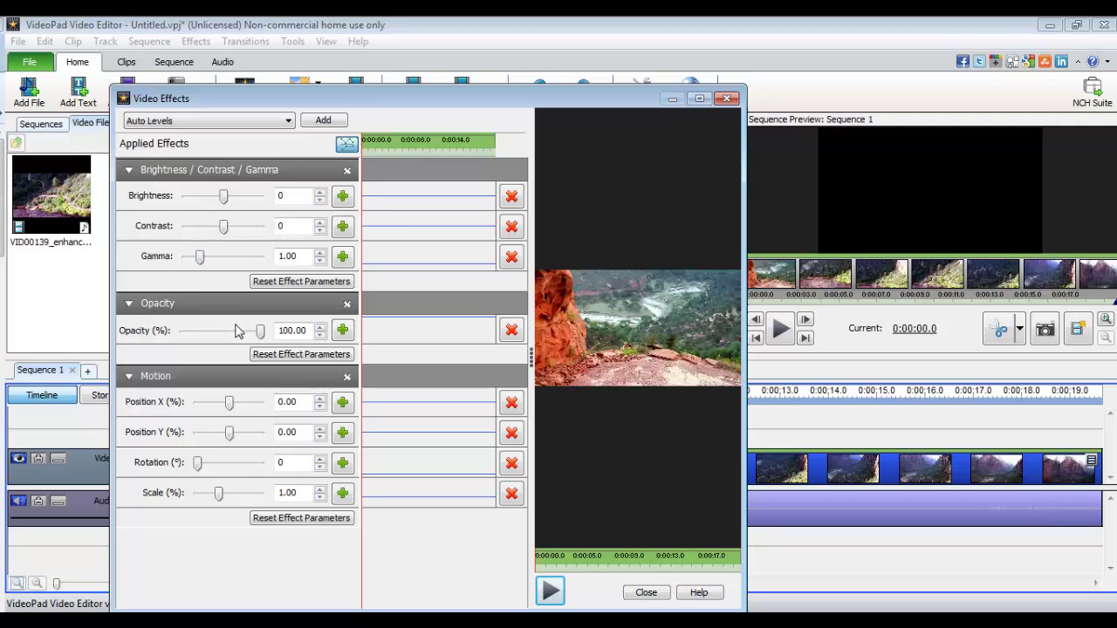
mouse_move(260, 331)
left_mouse_down()
mouse_move(217, 335)
mouse_move(261, 331)
left_mouse_up()
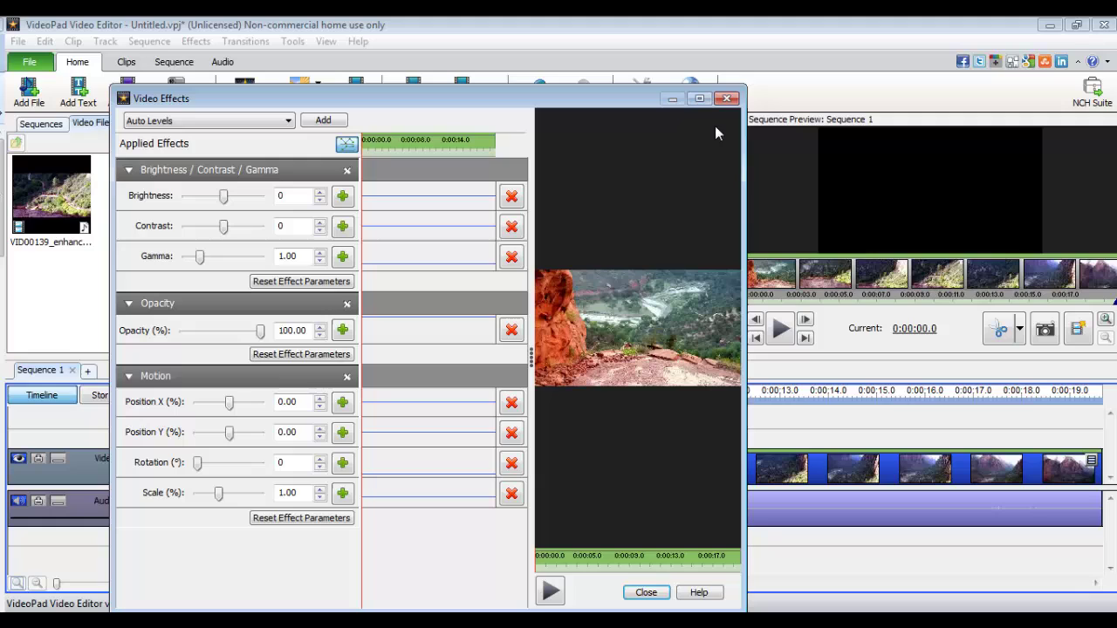
left_click(726, 99)
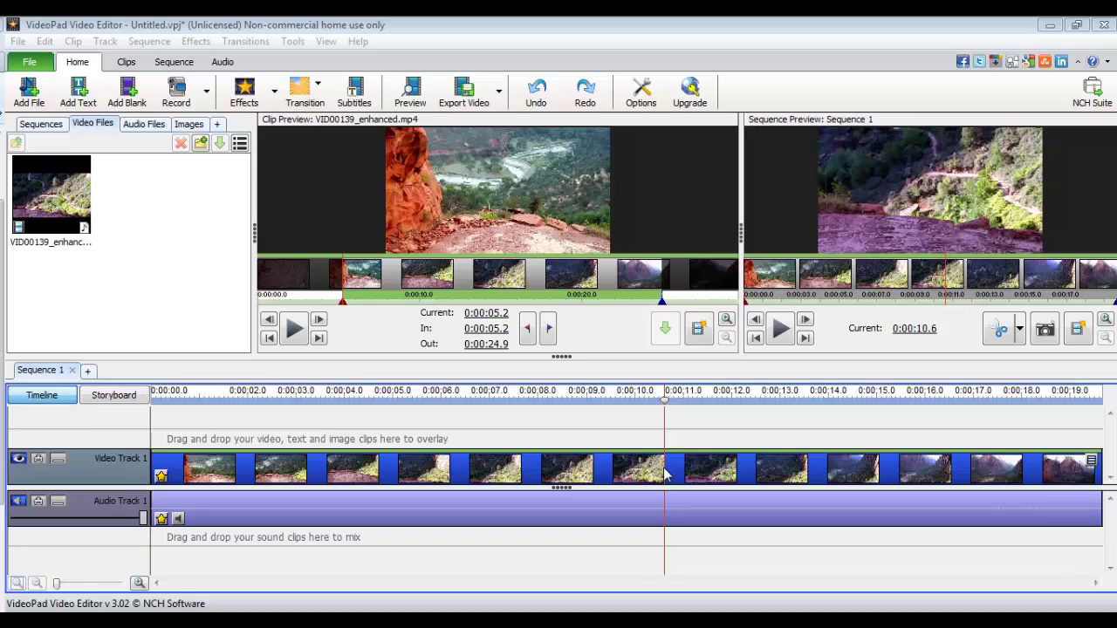
- Split the clip at about 10.6 seconds and add a 1.000 s Cross Fade between the parts
key("ctrl+b")
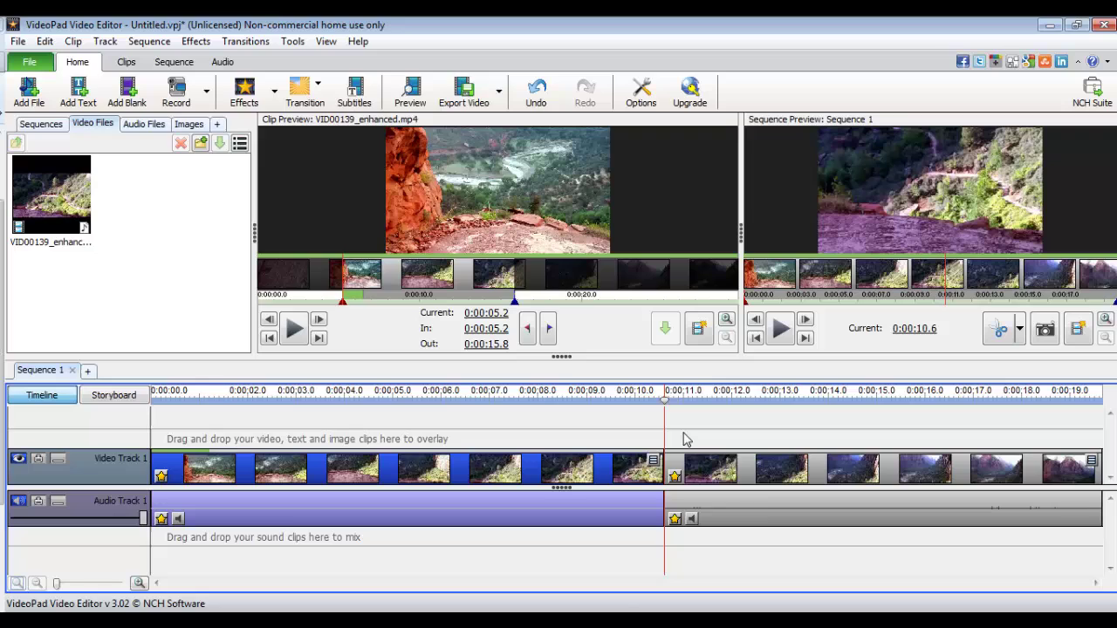
left_click(324, 103)
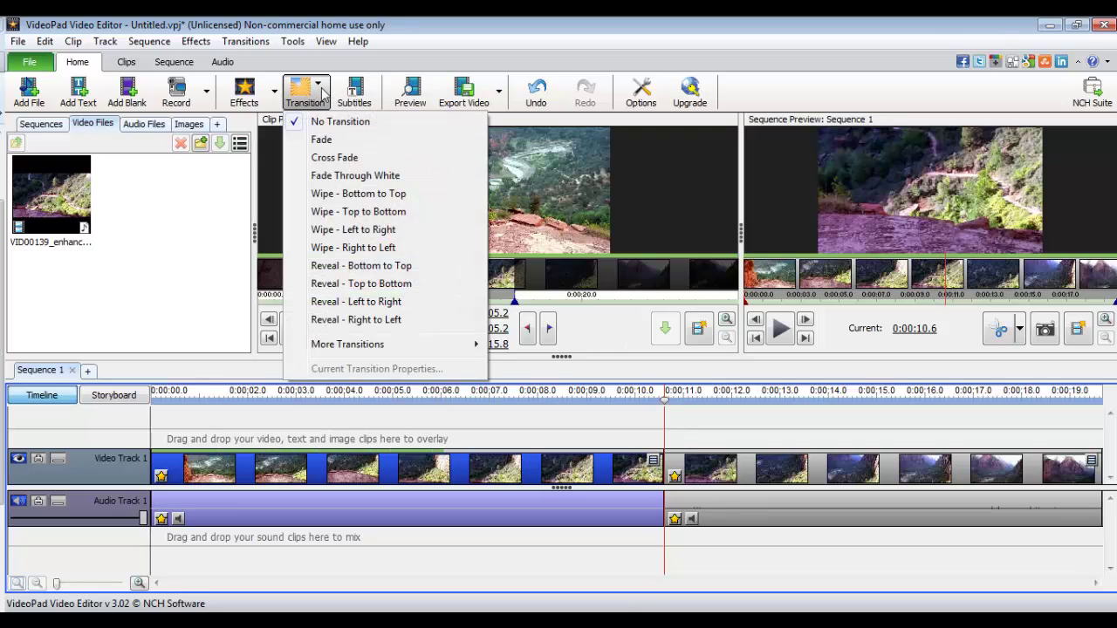
left_click(338, 159)
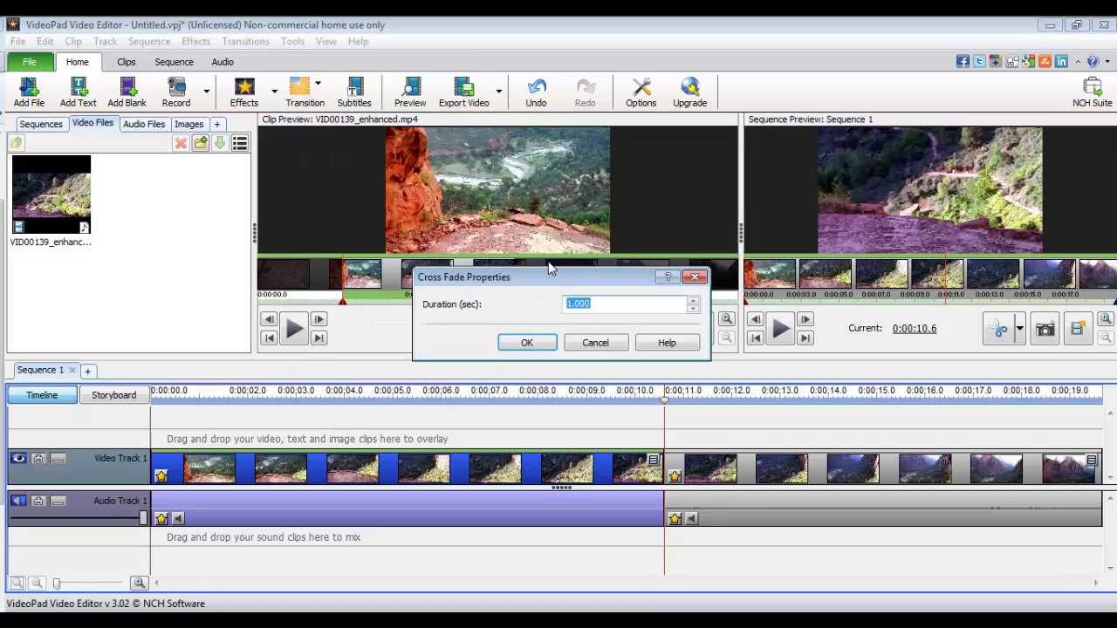
left_click(527, 343)
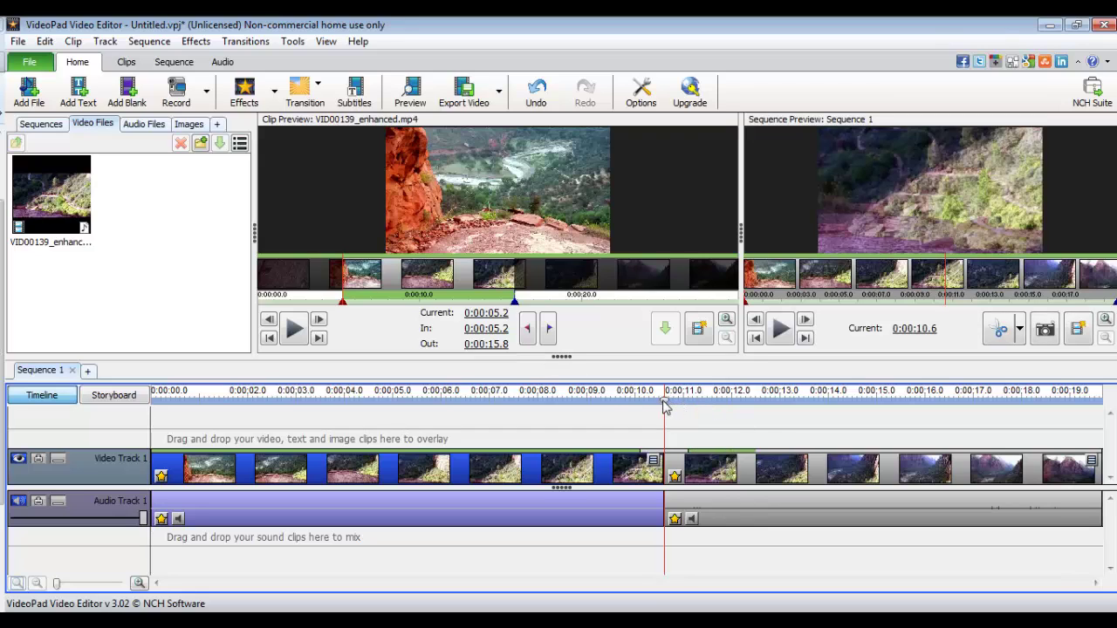
- Play the sequence from 9.8 seconds across the cross fade, then stop
left_click_drag(665, 402, 627, 401)
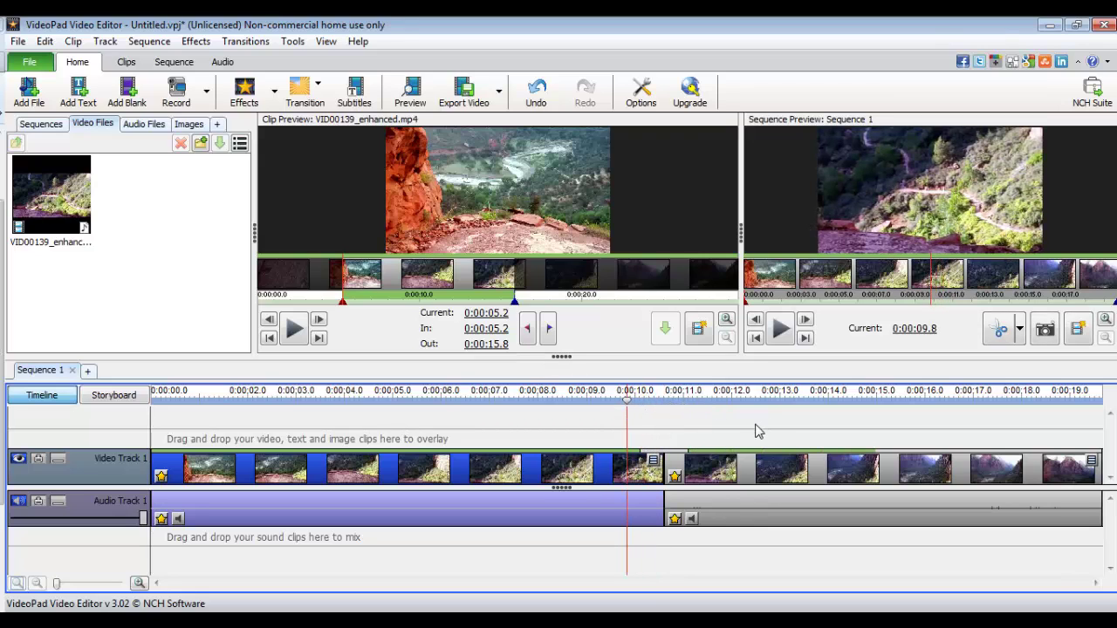
key("space")
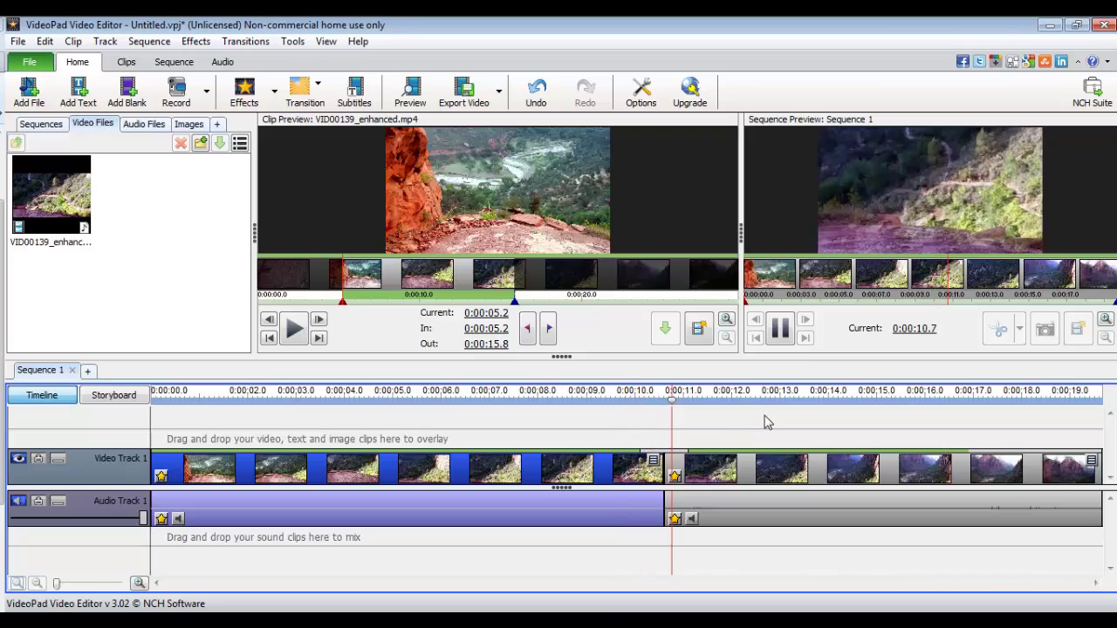
key("space")
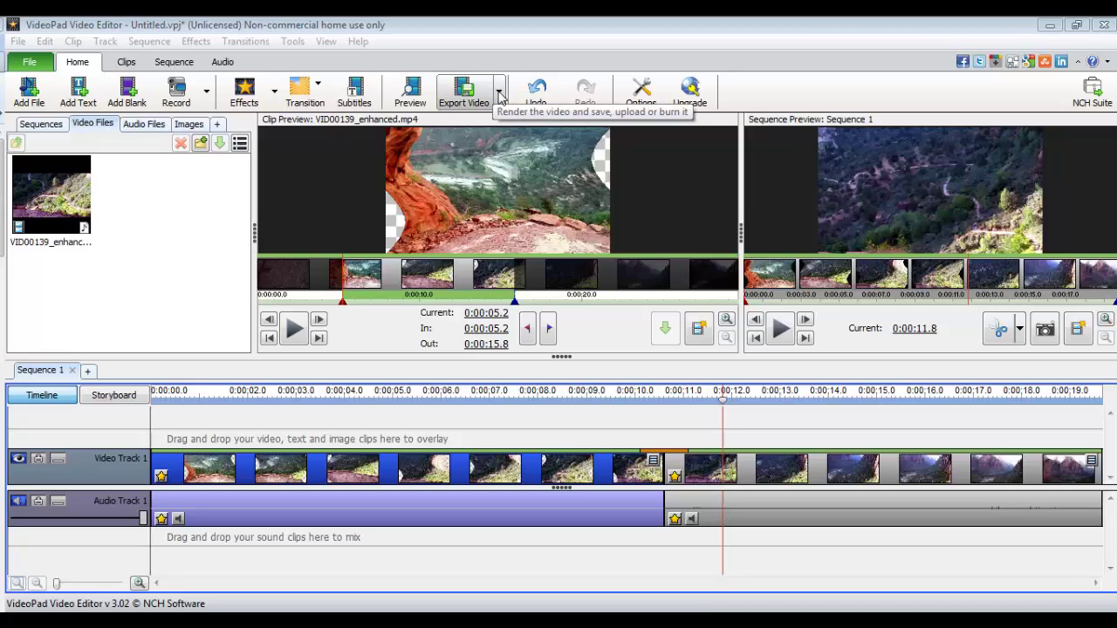
- Upload the movie to YouTube titled 'Free Video Editor, Video Pad Video Editor'
left_click(500, 97)
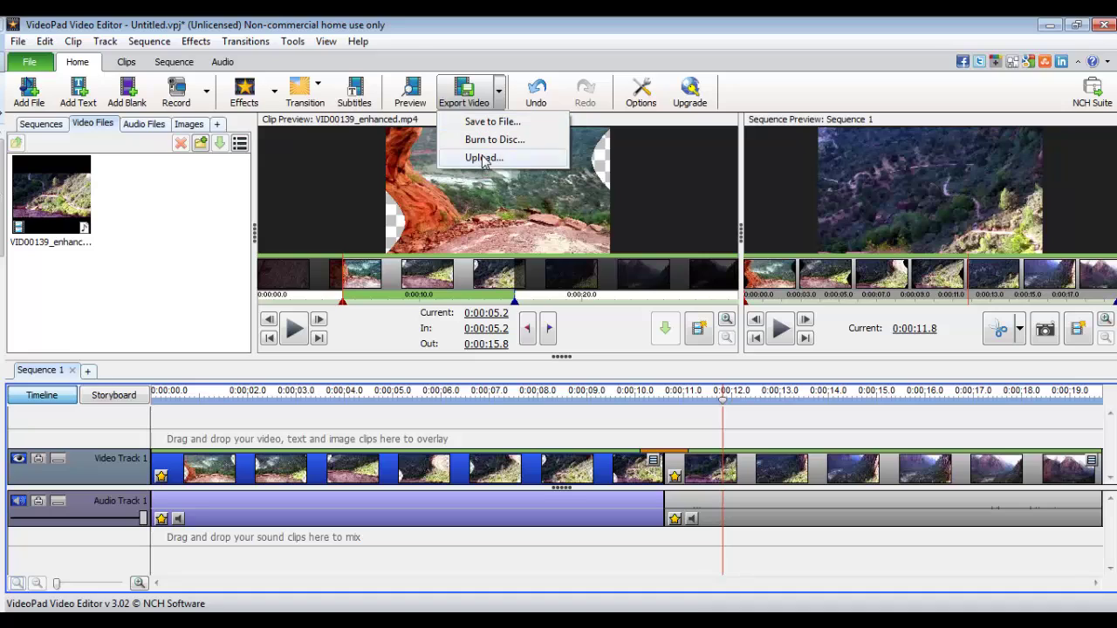
left_click(491, 140)
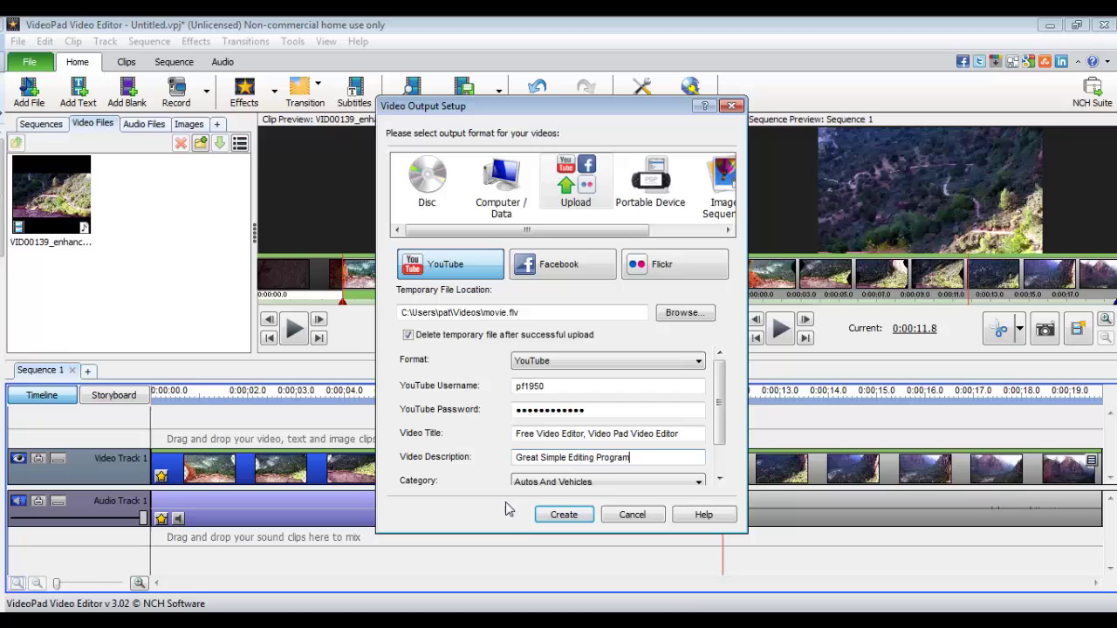
left_click(558, 516)
left_click(561, 515)
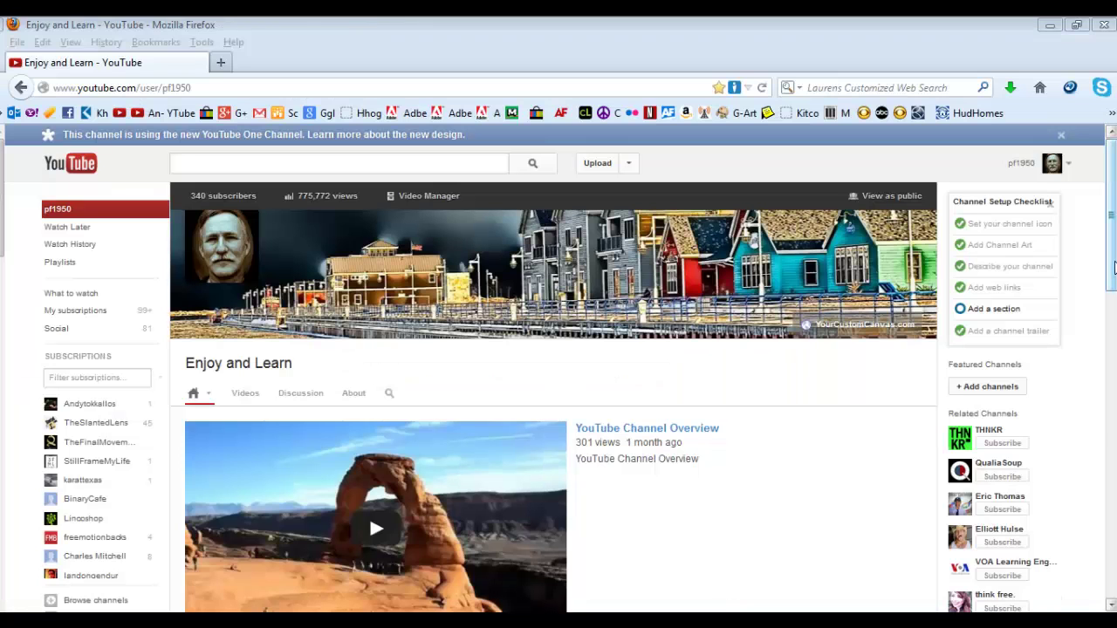
- Open the newest video under Recent uploads and play it full screen
scroll(1038, 450, "down", 5)
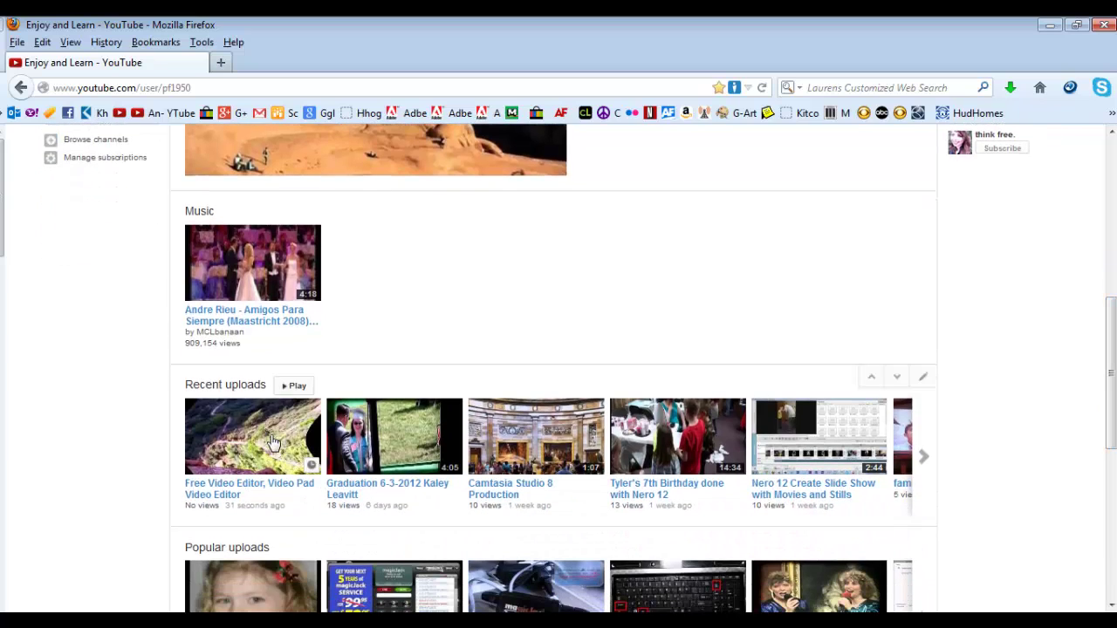
left_click(270, 441)
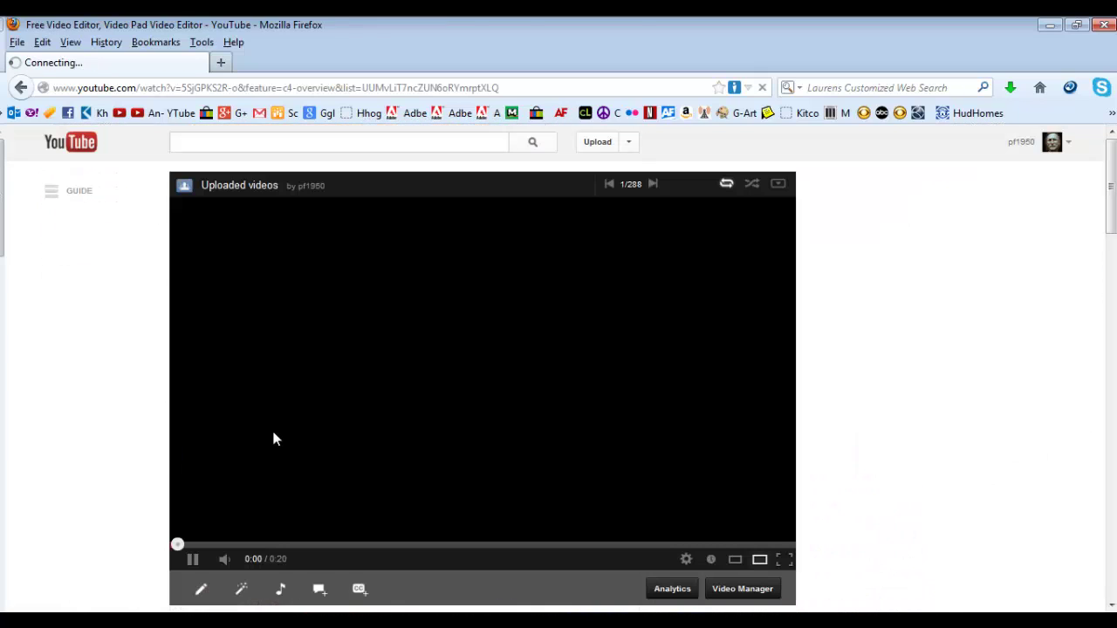
scroll(1000, 466, "down", 1)
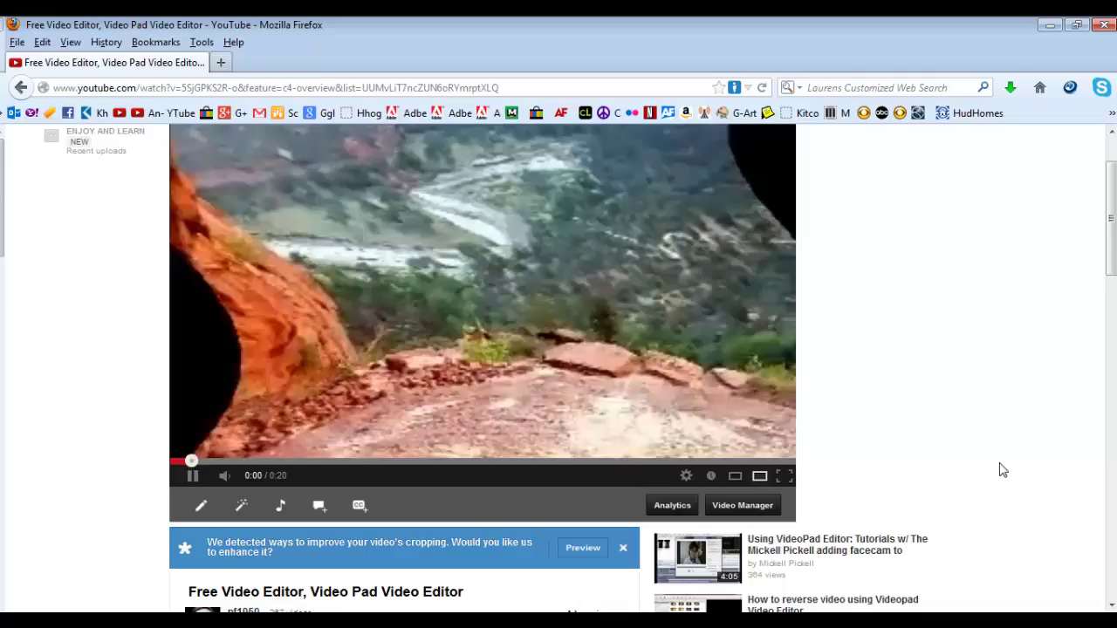
left_click(784, 476)
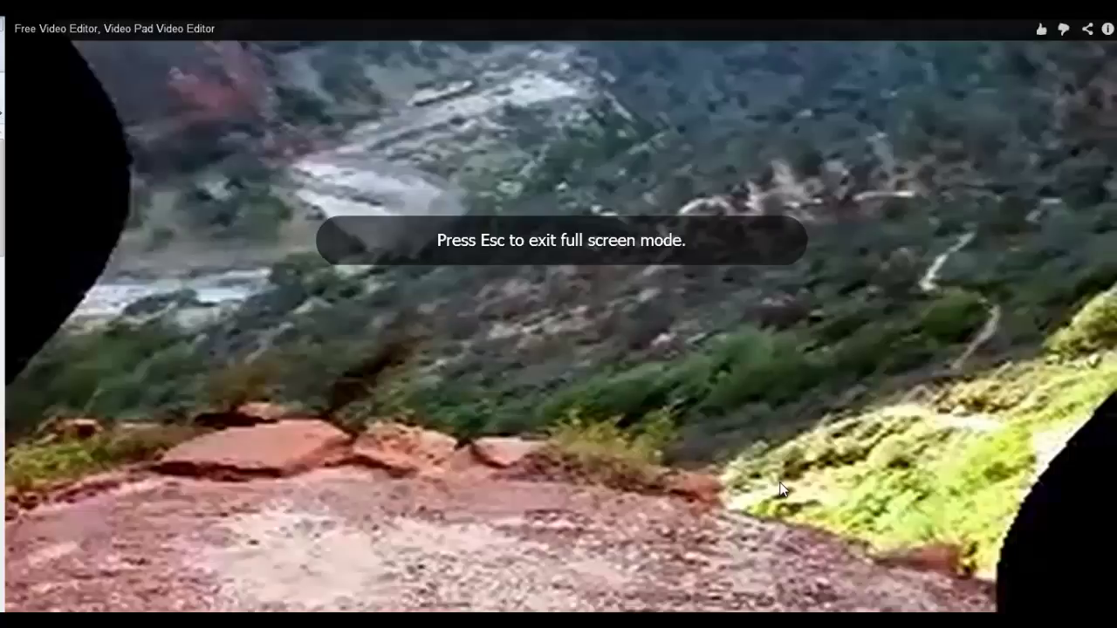